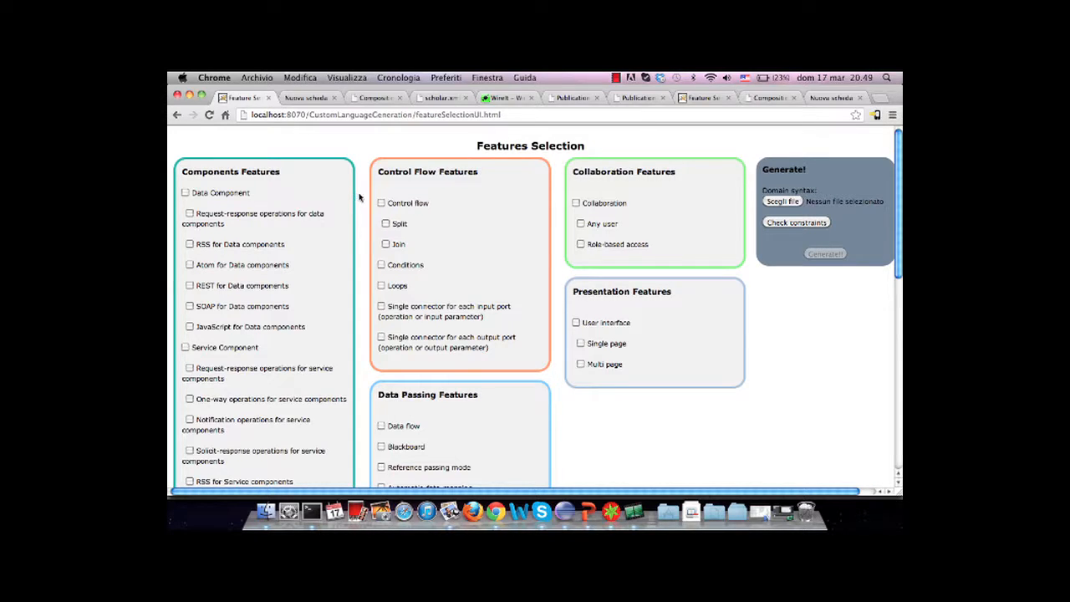
Enable Data Component with request-response operations and the REST and SOAP implementations
left_click(186, 192)
left_click(190, 214)
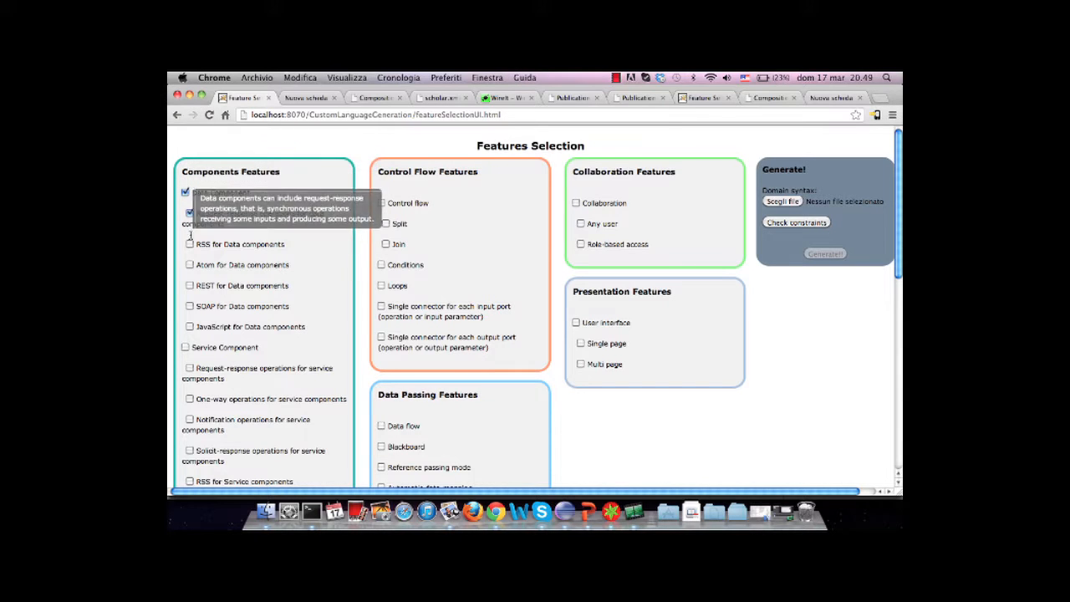
left_click(189, 285)
left_click(190, 307)
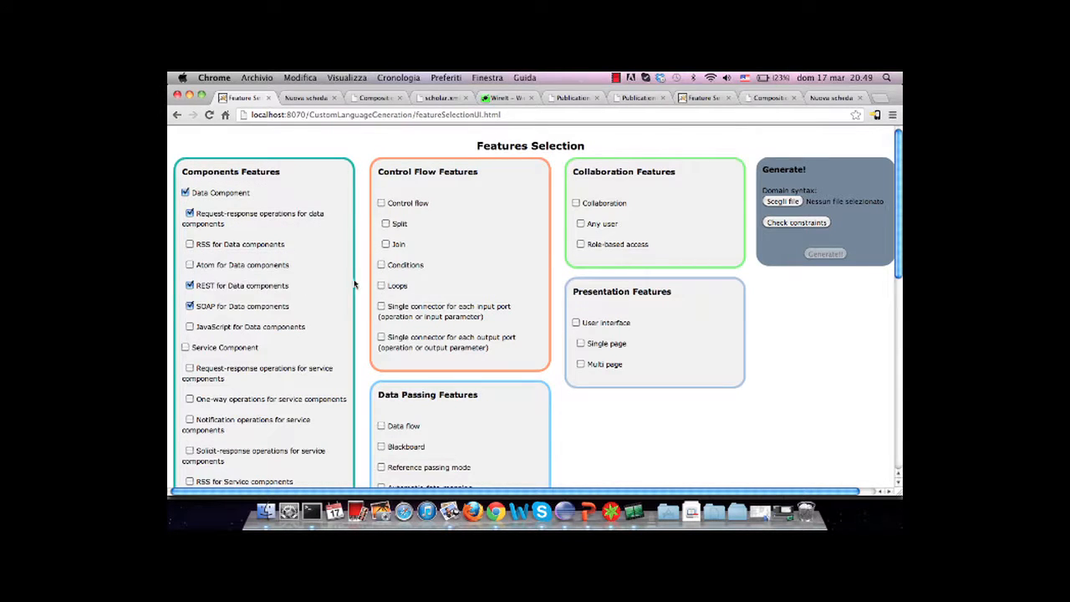
Enable Service Component with request-response, one-way and notification operations, plus the REST and SOAP implementations
scroll(188, 301, "down", 2)
left_click(185, 266)
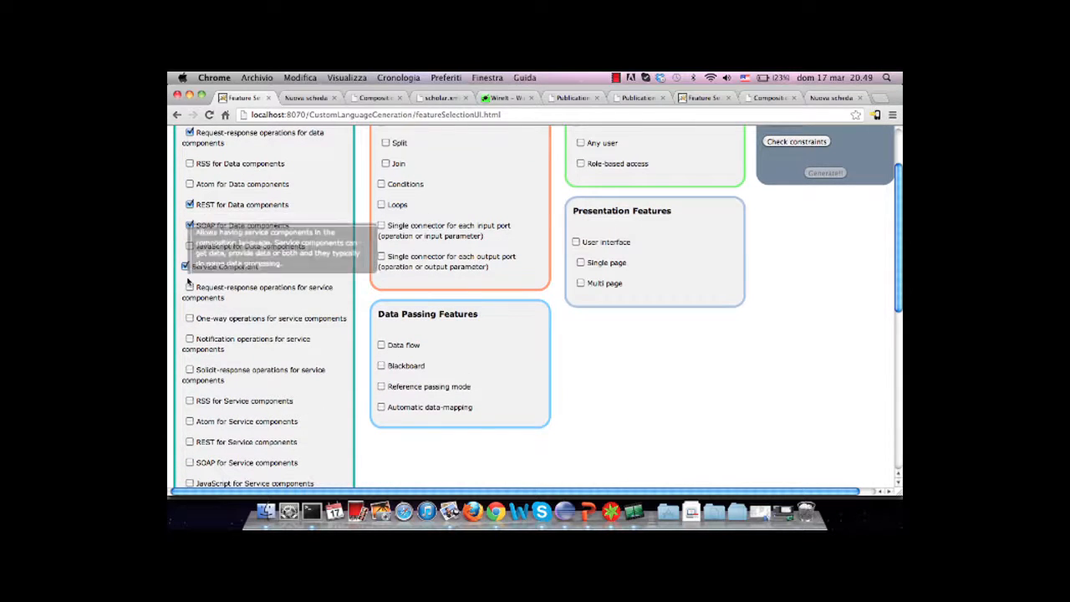
left_click(190, 287)
left_click(189, 317)
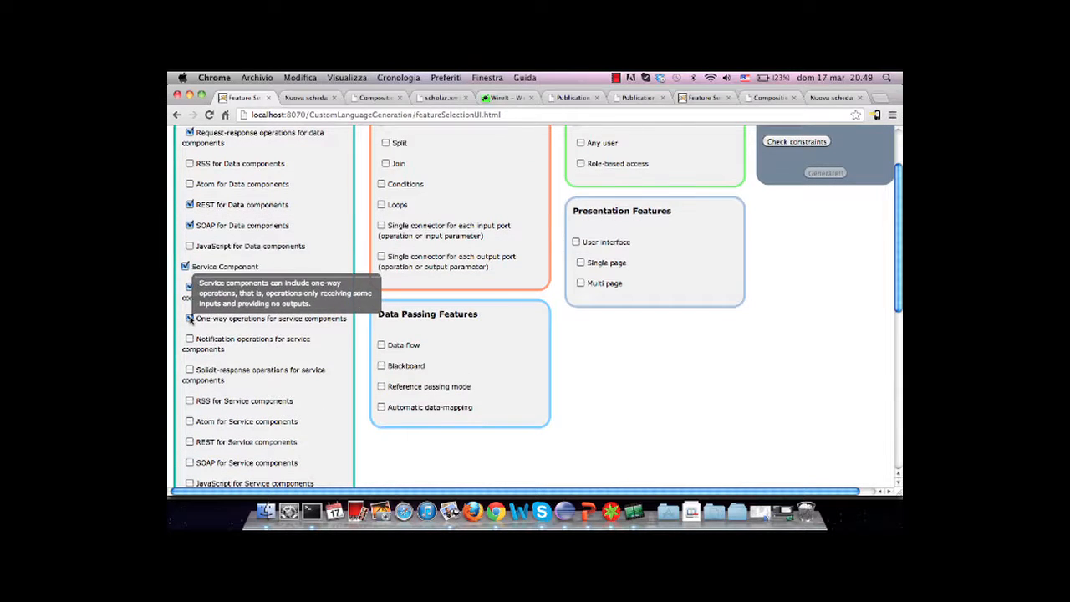
left_click(190, 338)
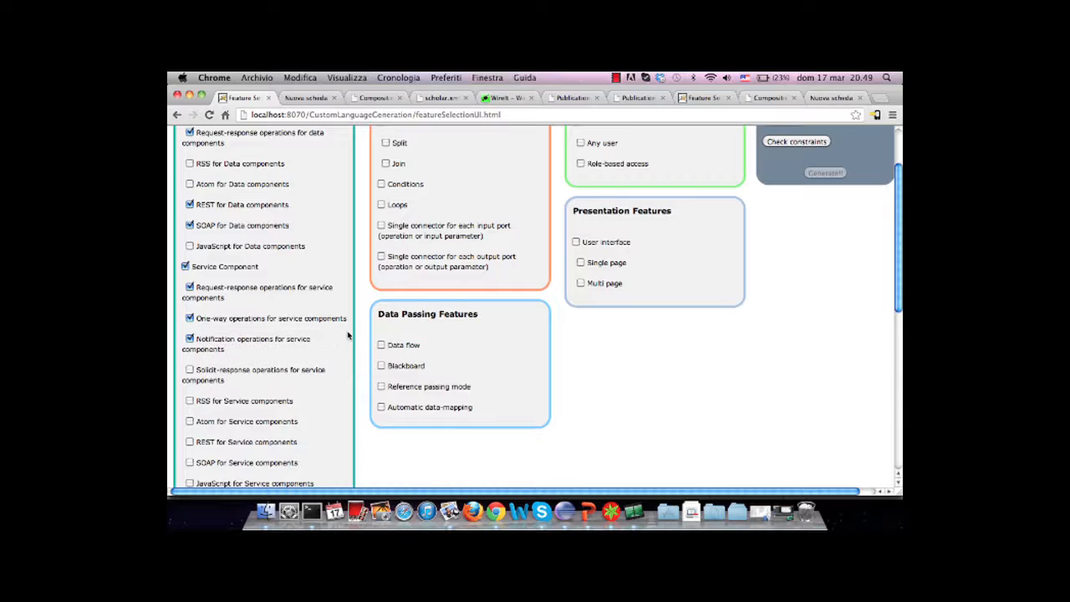
scroll(247, 339, "down", 2)
left_click(189, 346)
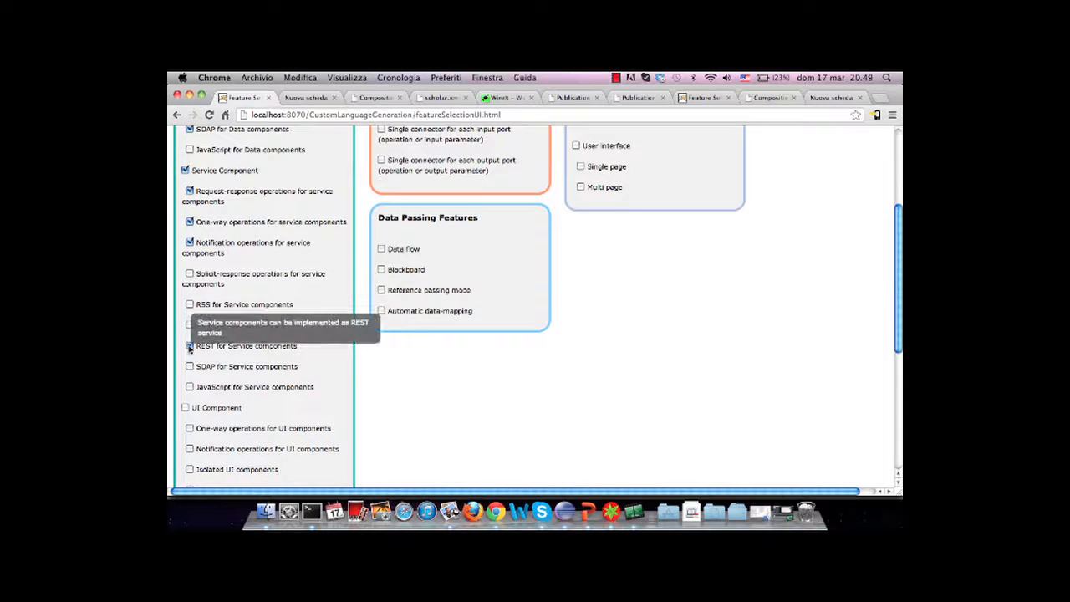
left_click(189, 367)
Enable UI Component with one-way operations and the JavaScript implementation
scroll(358, 350, "down", 5)
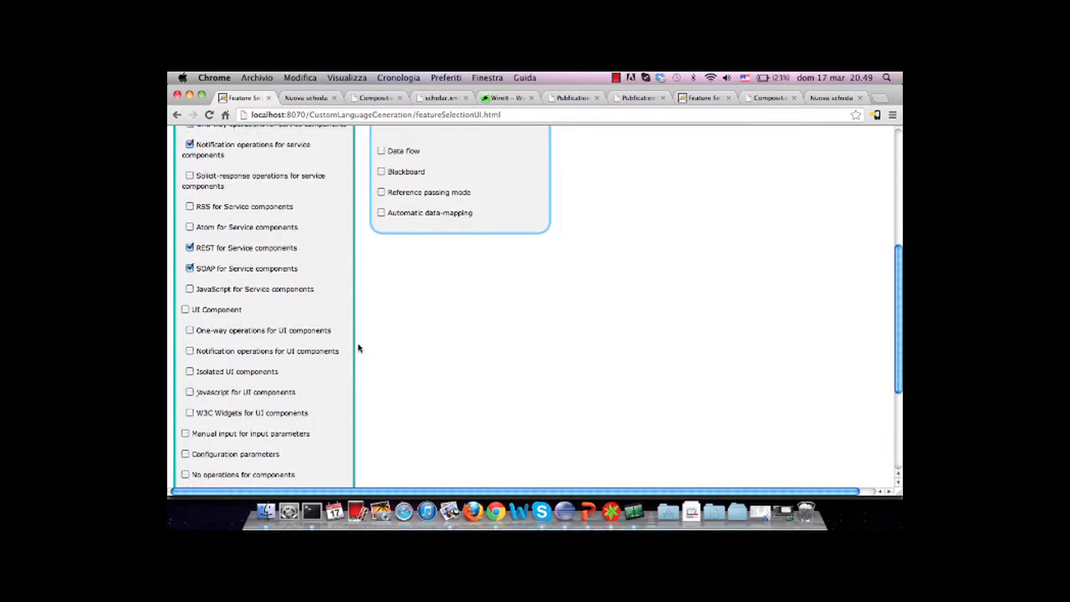
left_click(185, 175)
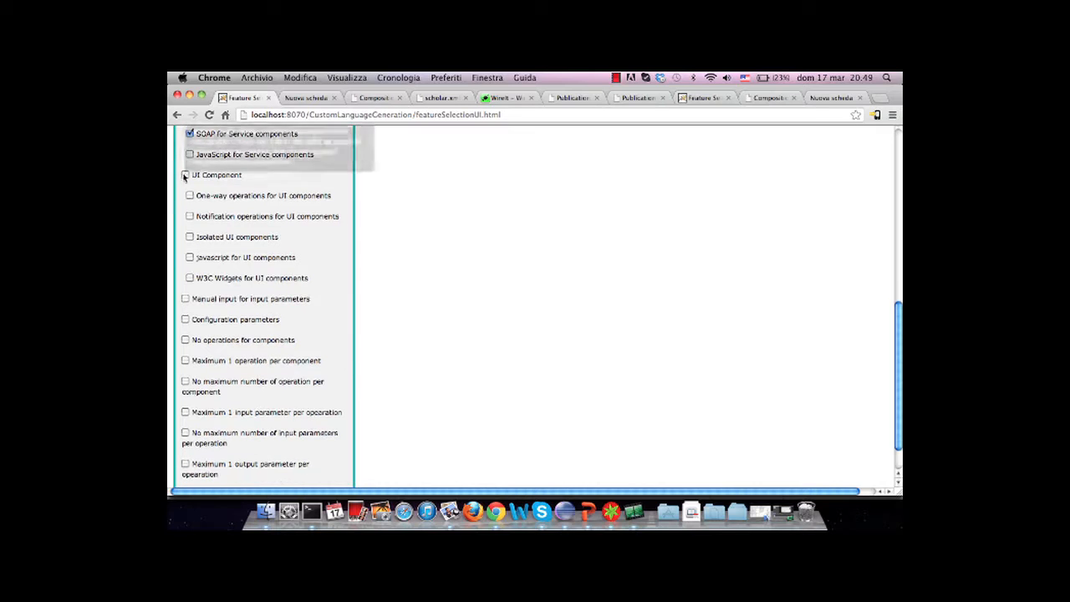
left_click(190, 194)
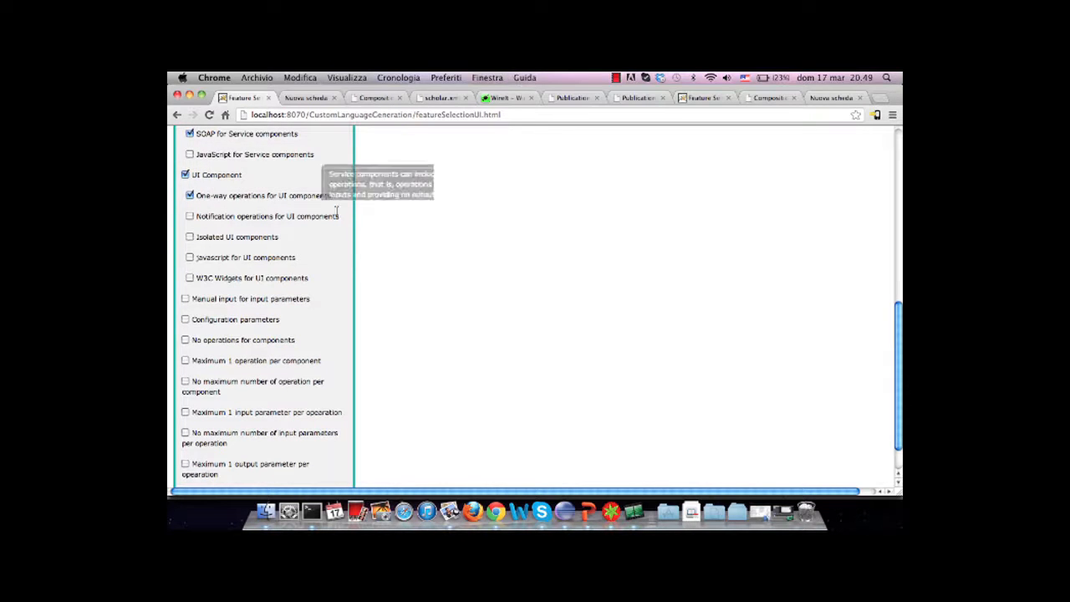
scroll(365, 217, "down", 1)
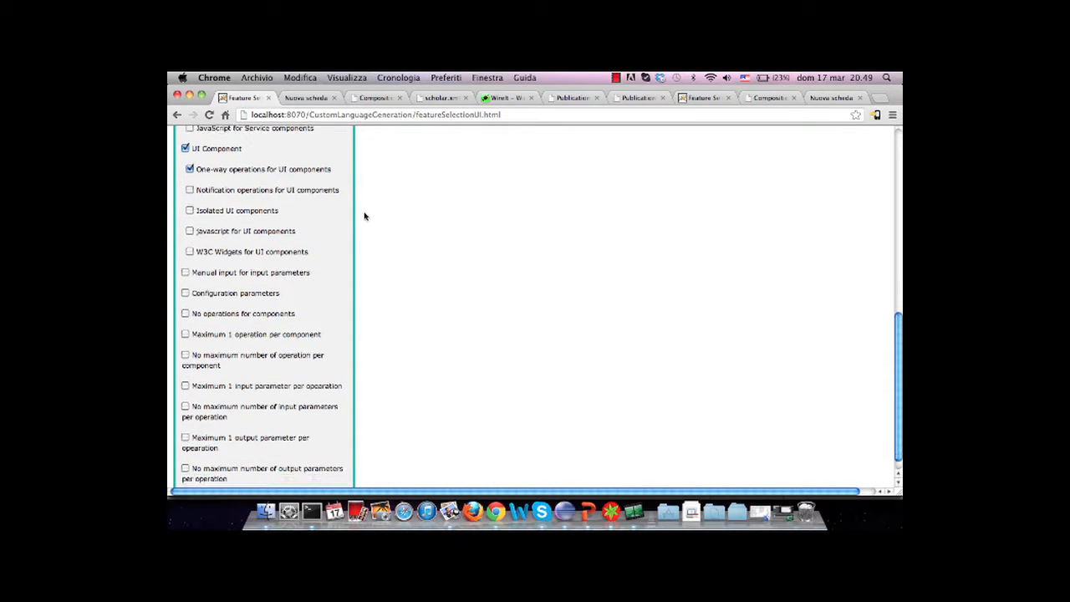
left_click(190, 231)
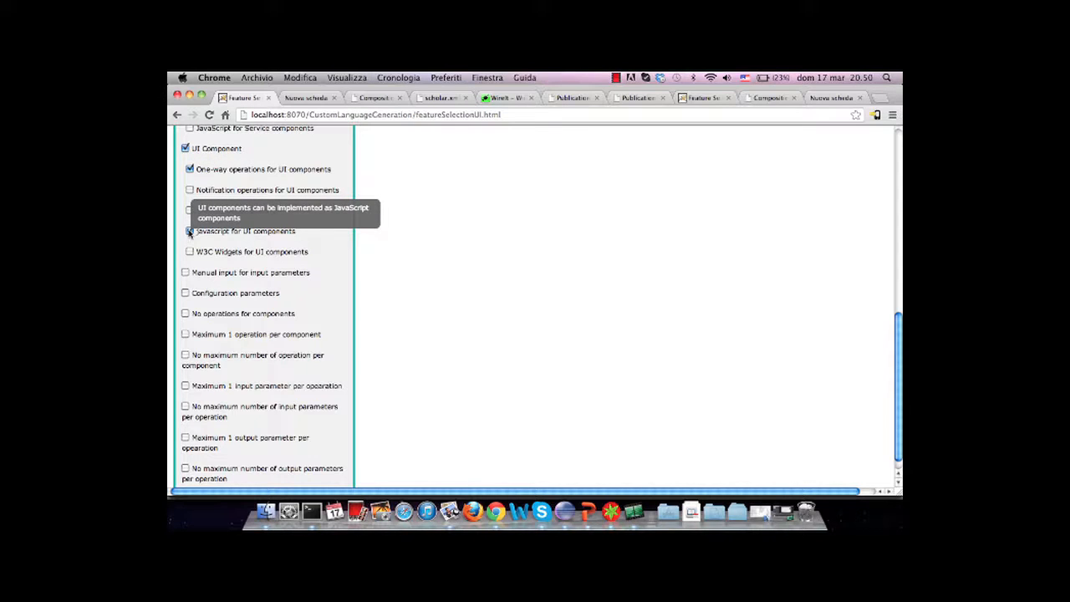
Enable manual input, configuration parameters, maximum 1 operation per component, and no maximum number of input or output parameters per operation
left_click(186, 273)
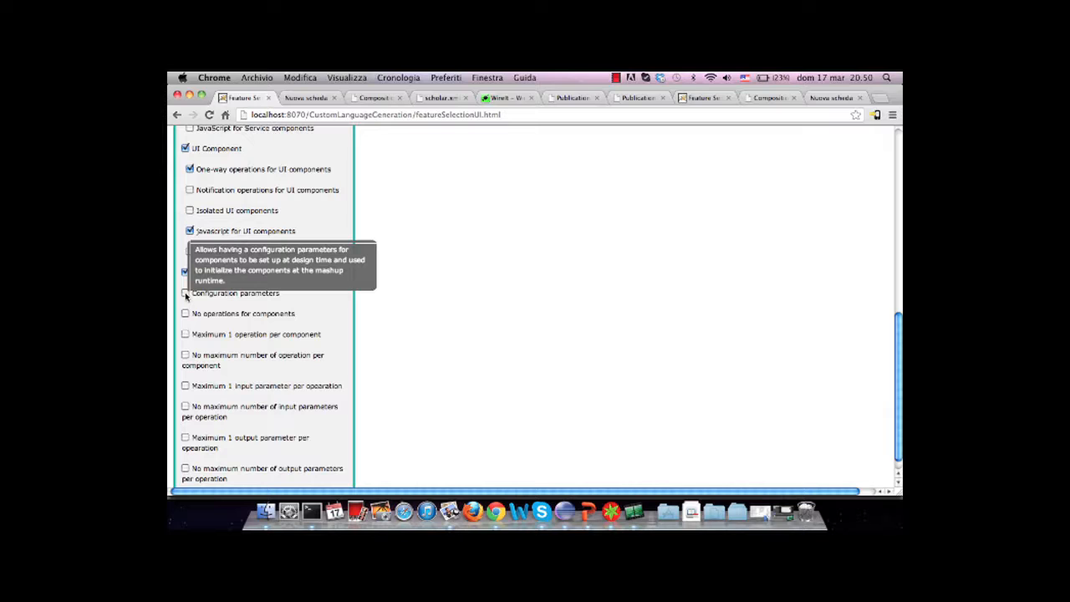
left_click(186, 293)
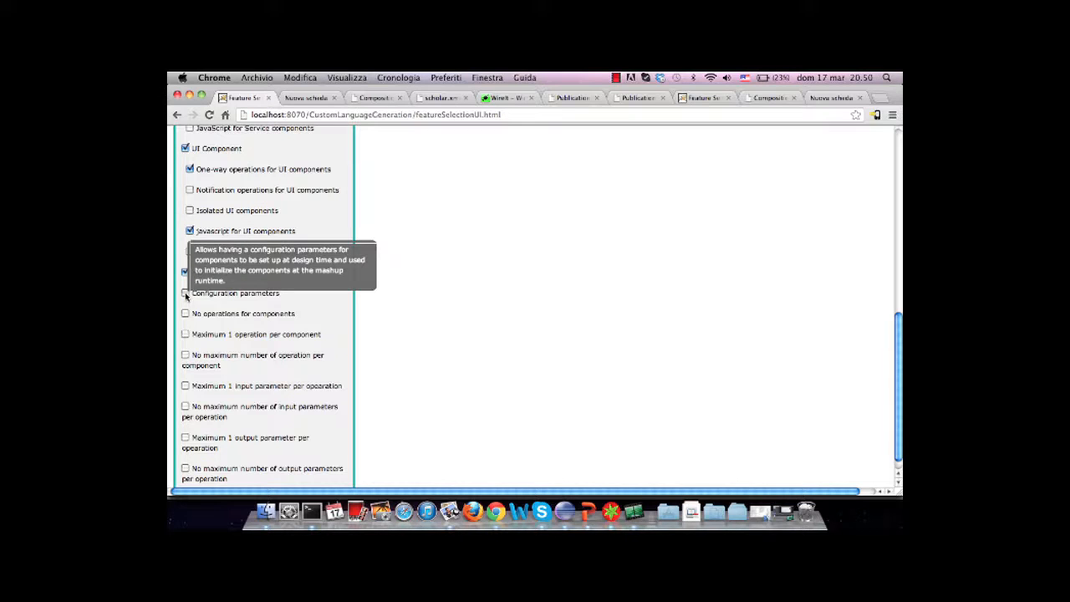
left_click(186, 335)
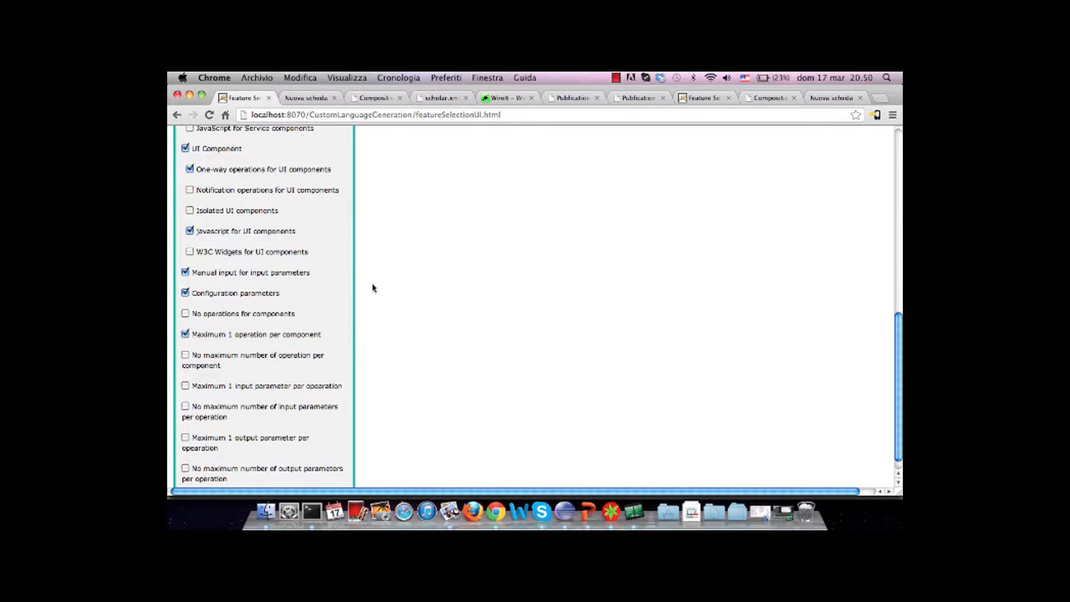
scroll(373, 286, "down", 1)
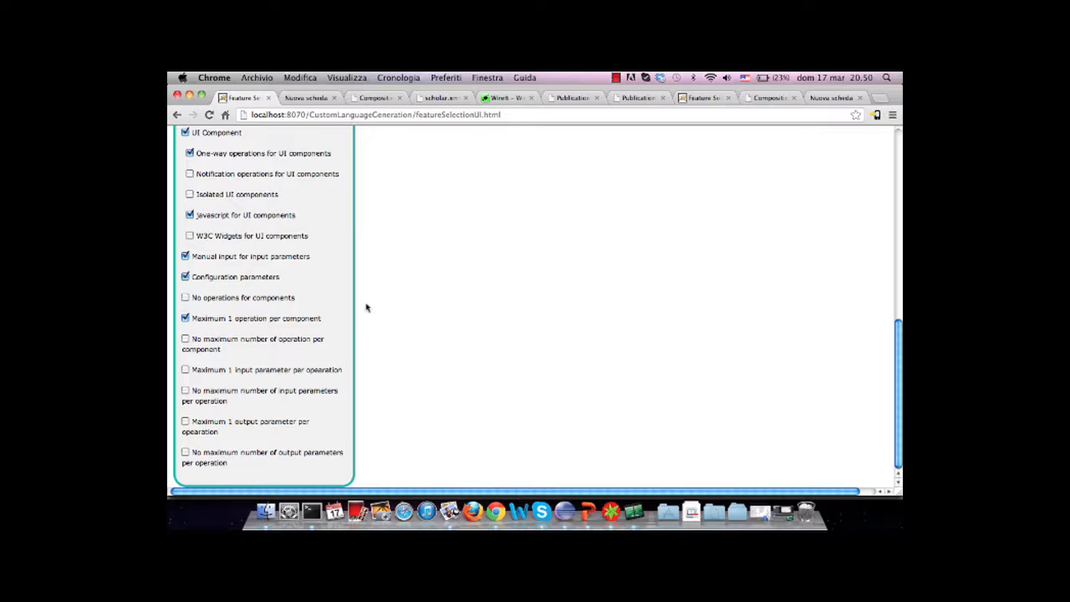
left_click(185, 390)
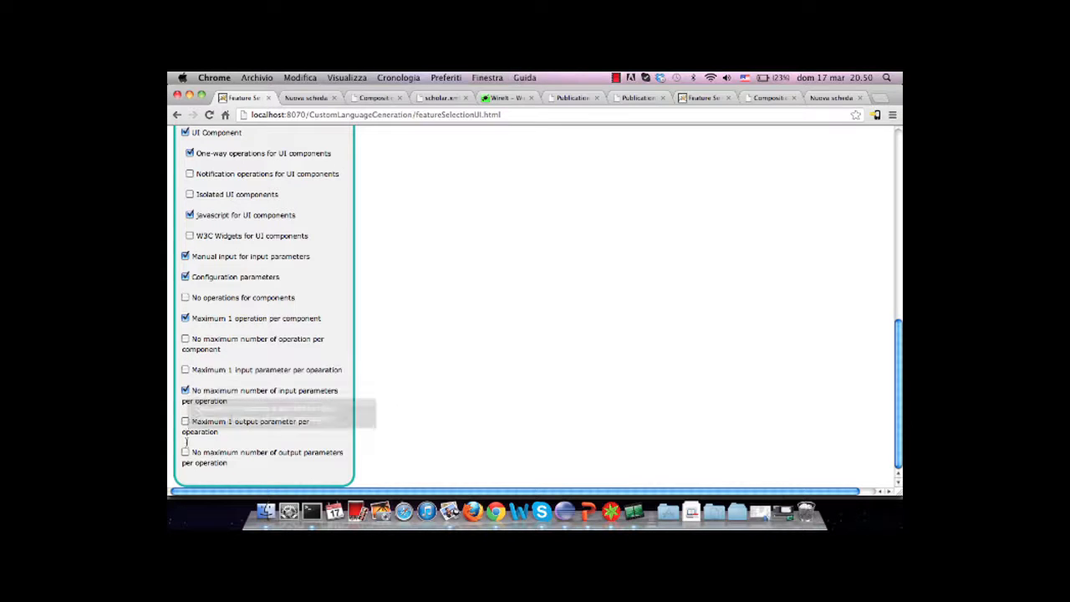
left_click(186, 453)
Enable Data flow and Reference passing mode in the Data Passing Features
scroll(437, 379, "up", 10)
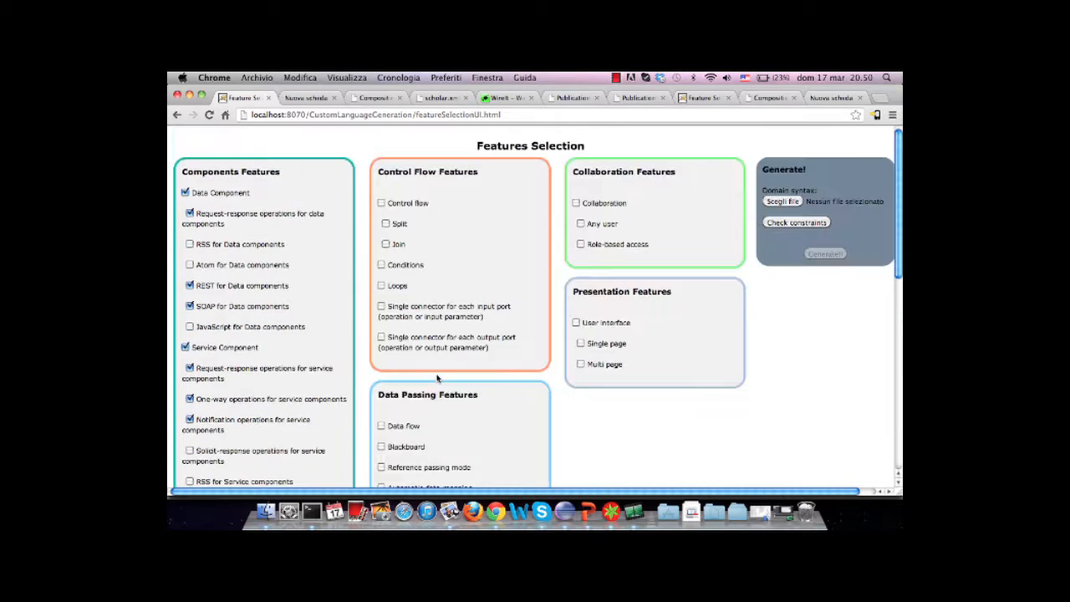
scroll(559, 355, "down", 2)
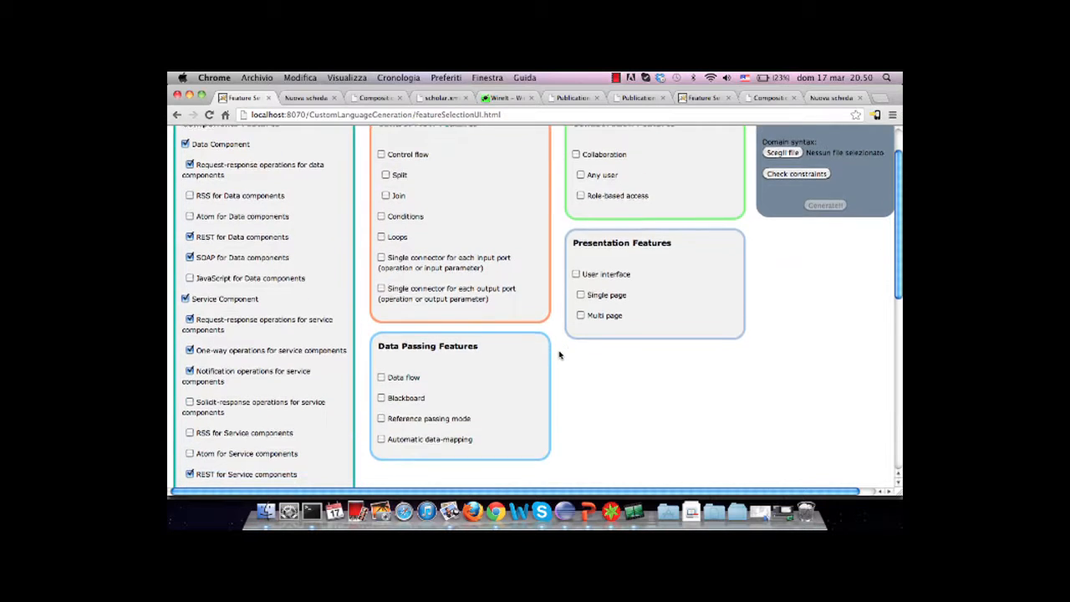
scroll(560, 355, "up", 1)
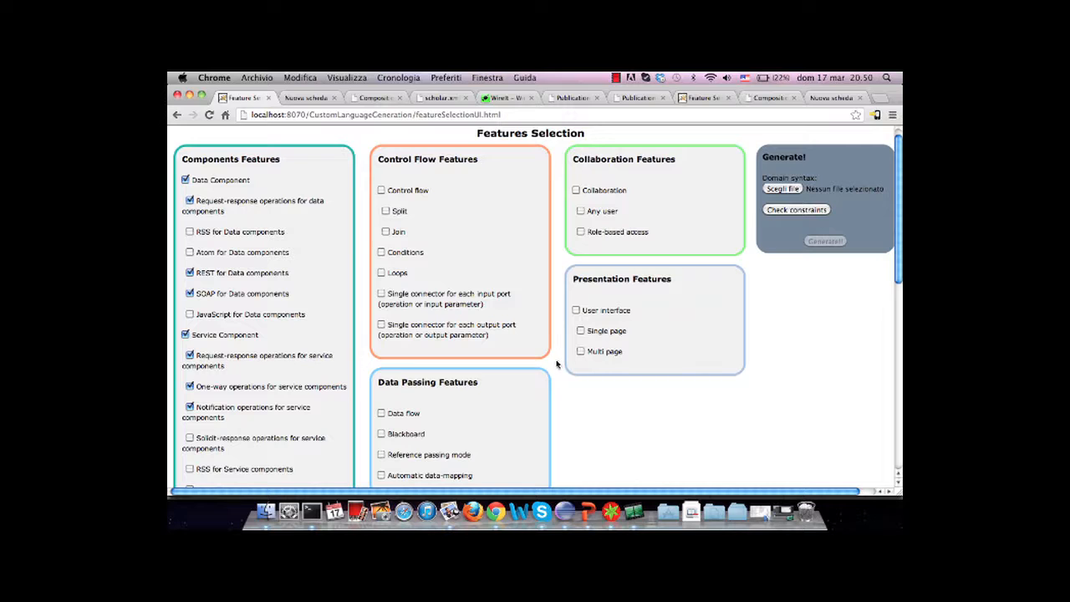
left_click(383, 413)
scroll(567, 390, "down", 1)
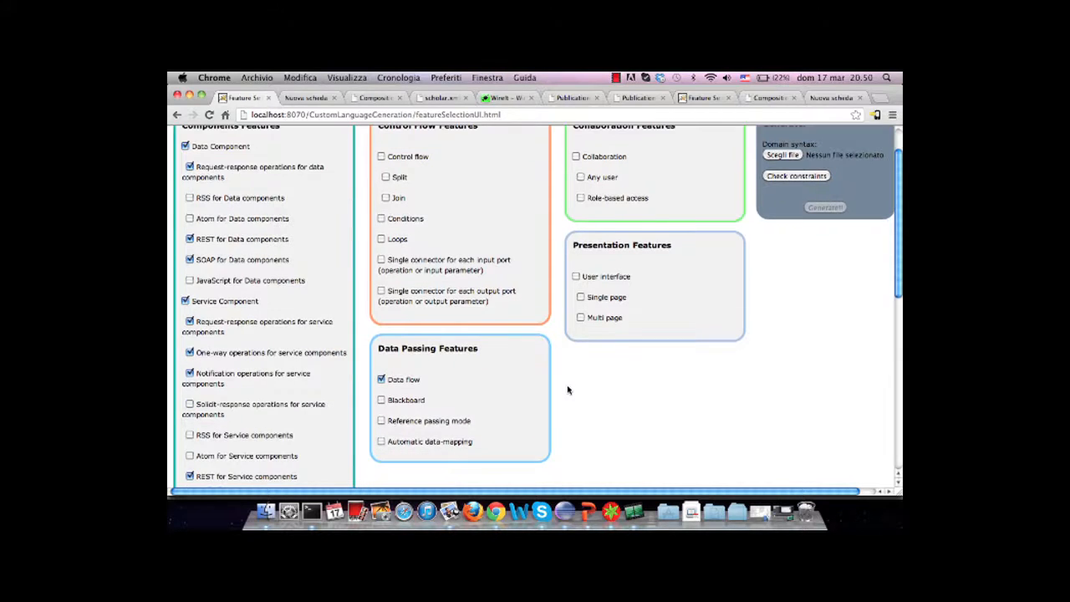
left_click(382, 420)
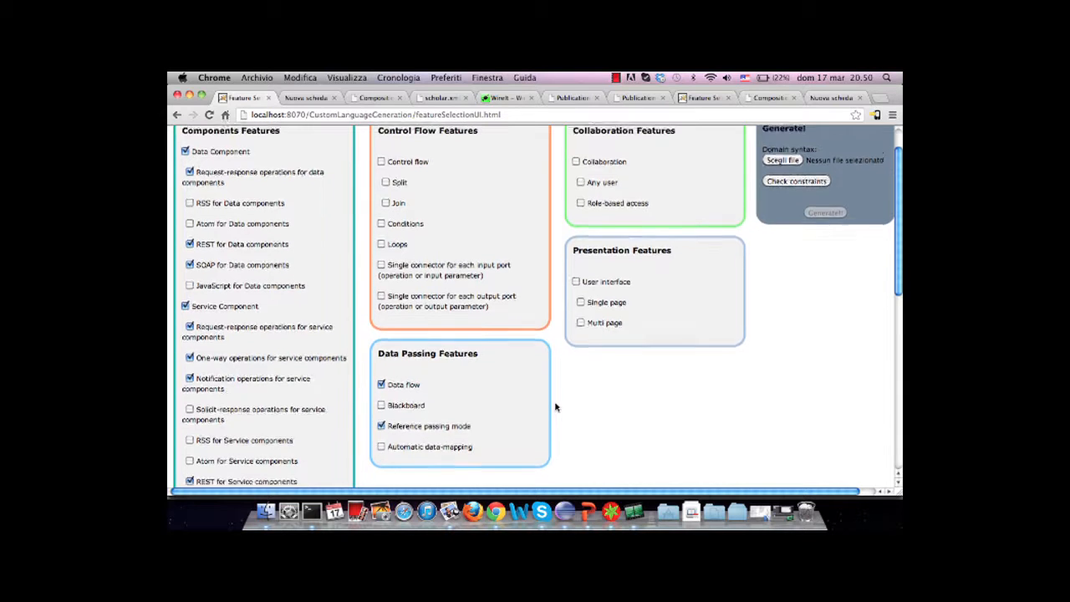
Enable User interface with Single page in the Presentation Features and check the constraints of the selection
scroll(555, 407, "up", 2)
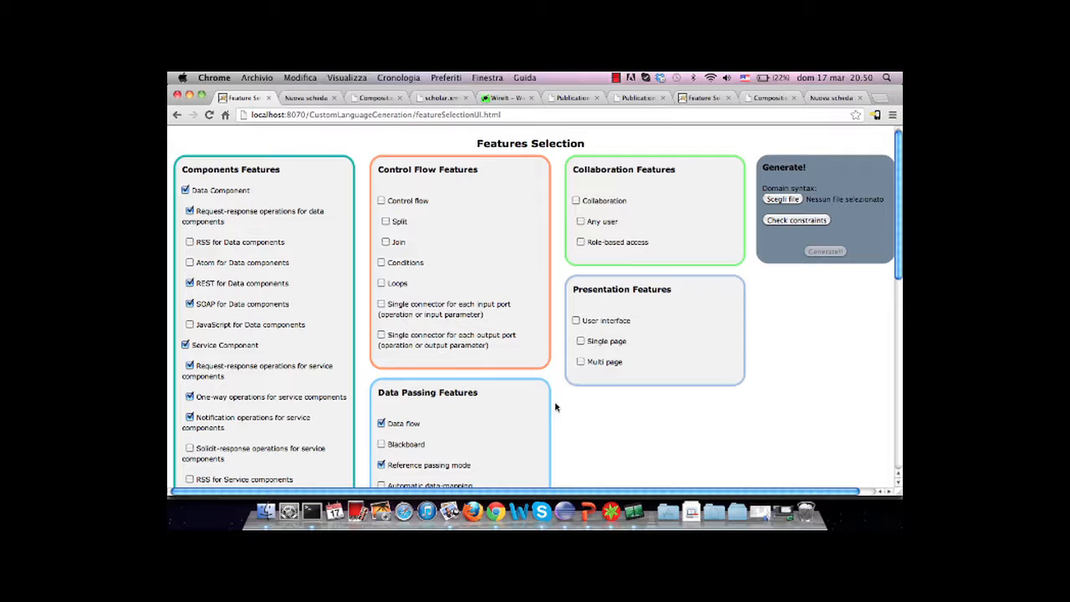
mouse_move(575, 322)
left_click(576, 322)
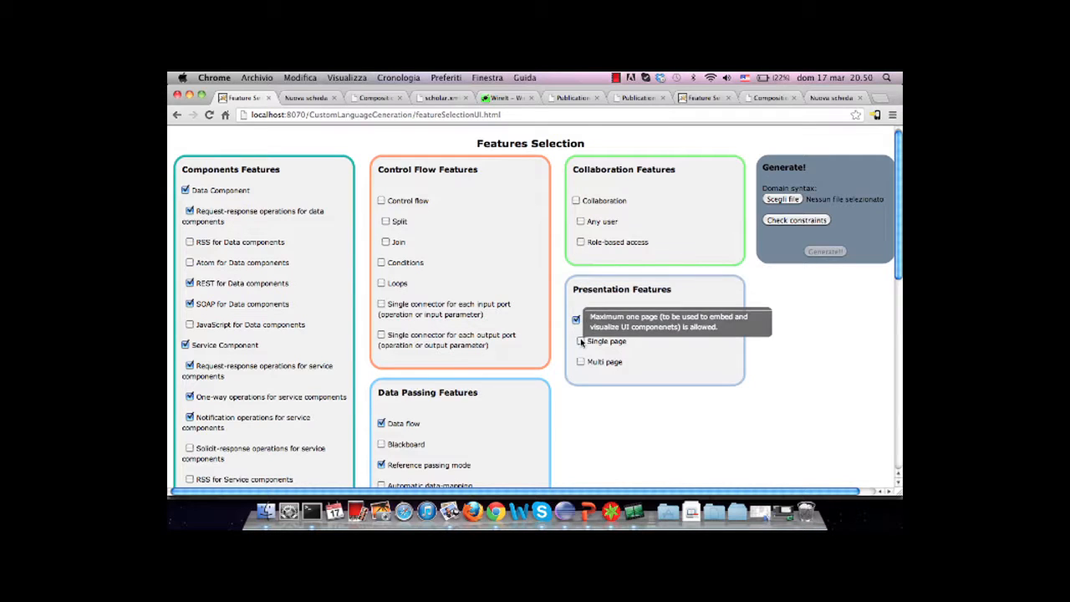
left_click(580, 340)
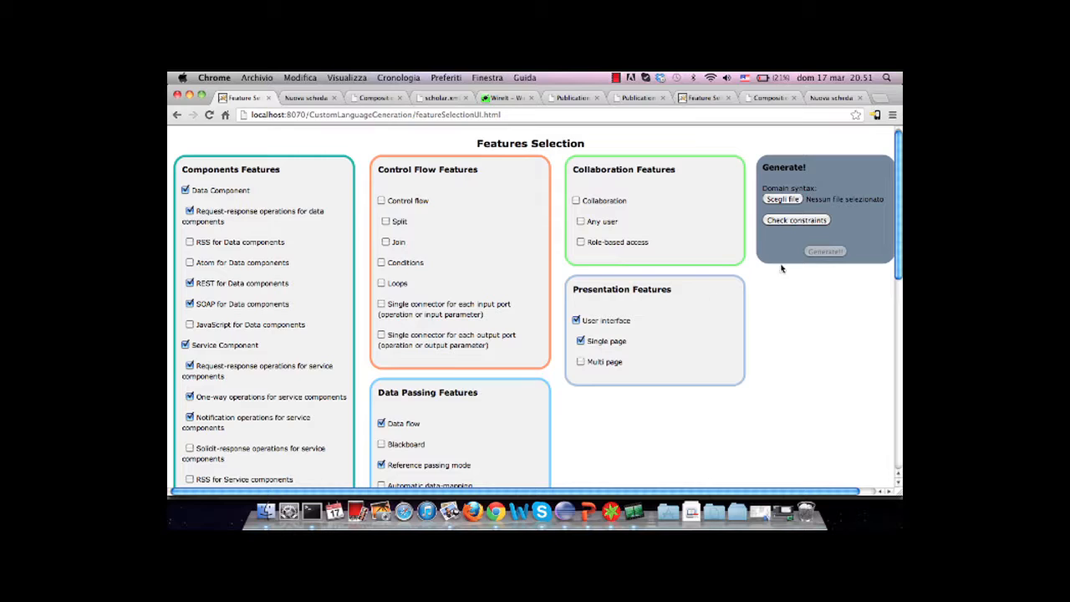
left_click(784, 221)
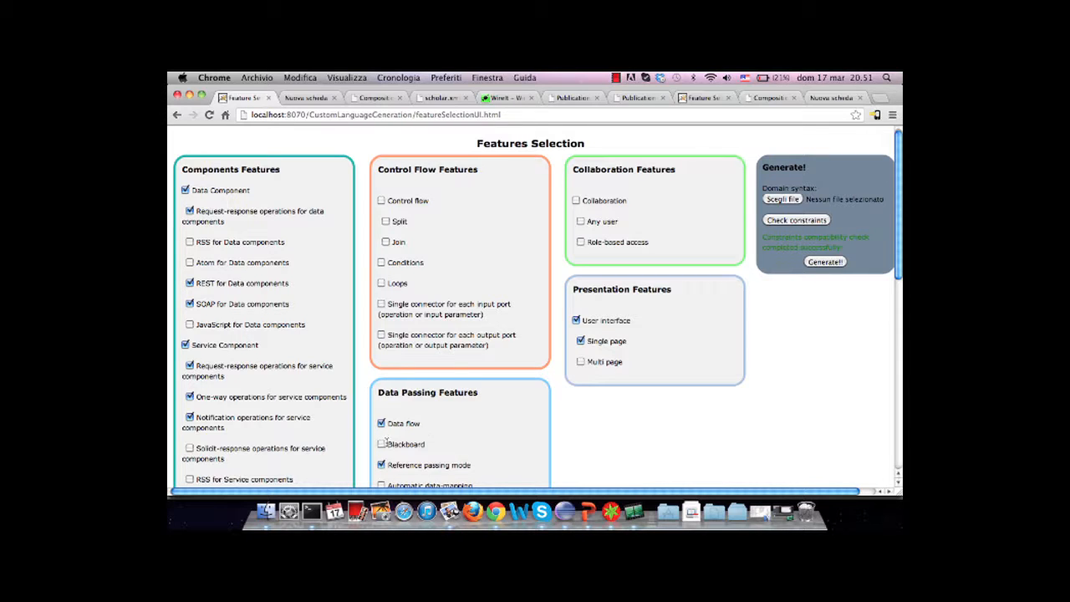
Try adding Blackboard alongside Data flow, check the constraints, and deselect Blackboard again
mouse_move(384, 445)
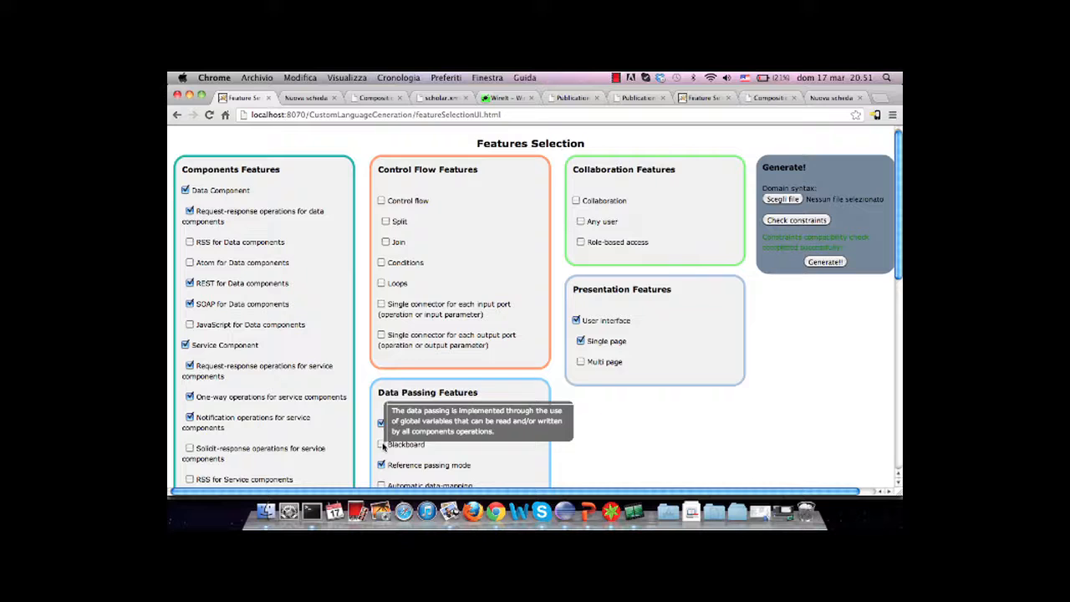
scroll(569, 405, "down", 2)
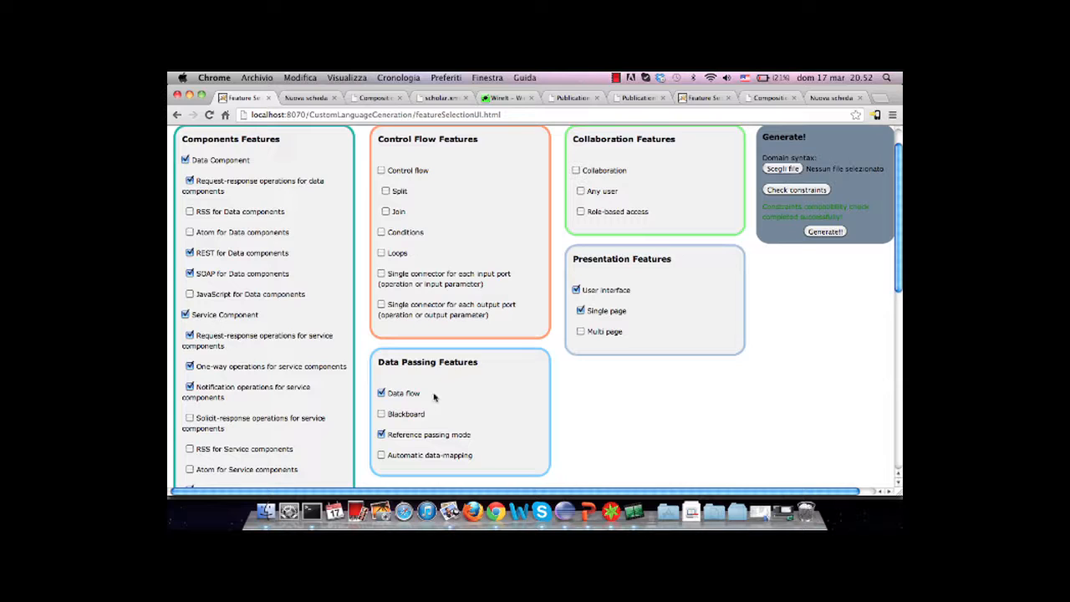
mouse_move(383, 414)
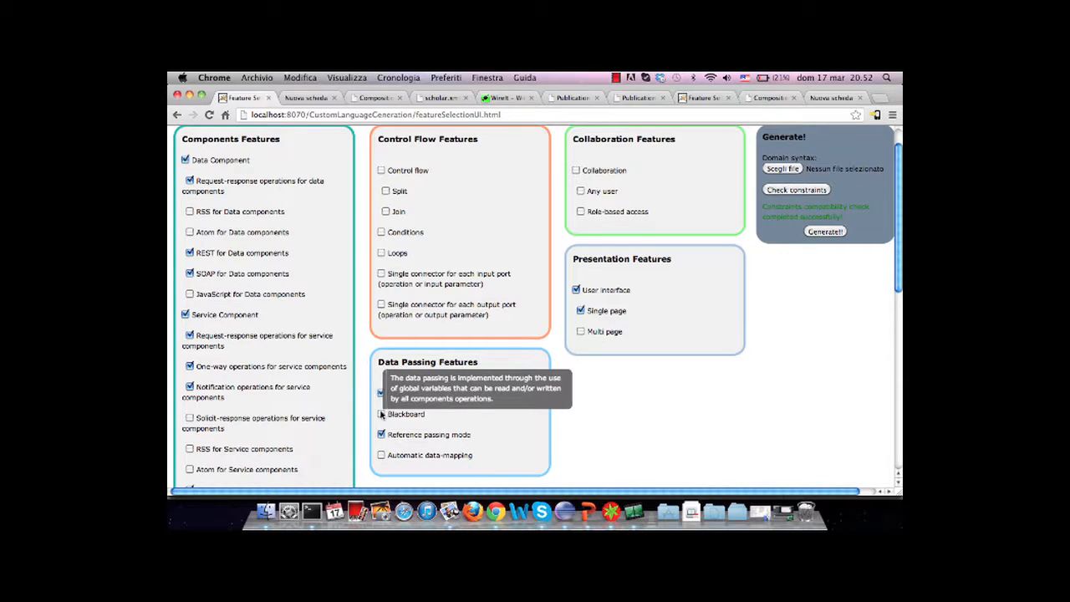
left_click(381, 413)
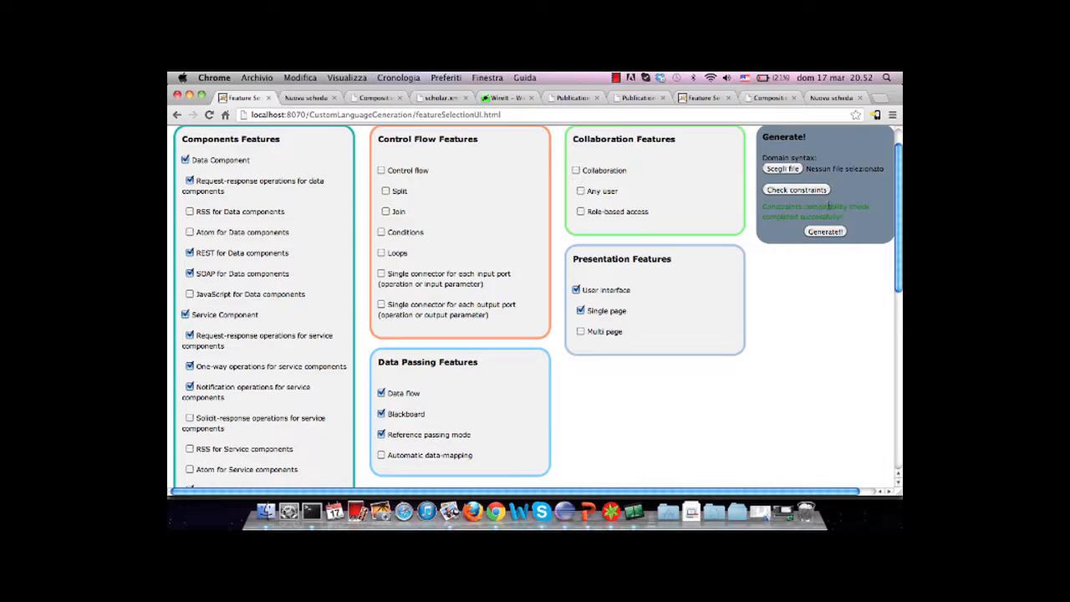
left_click(808, 192)
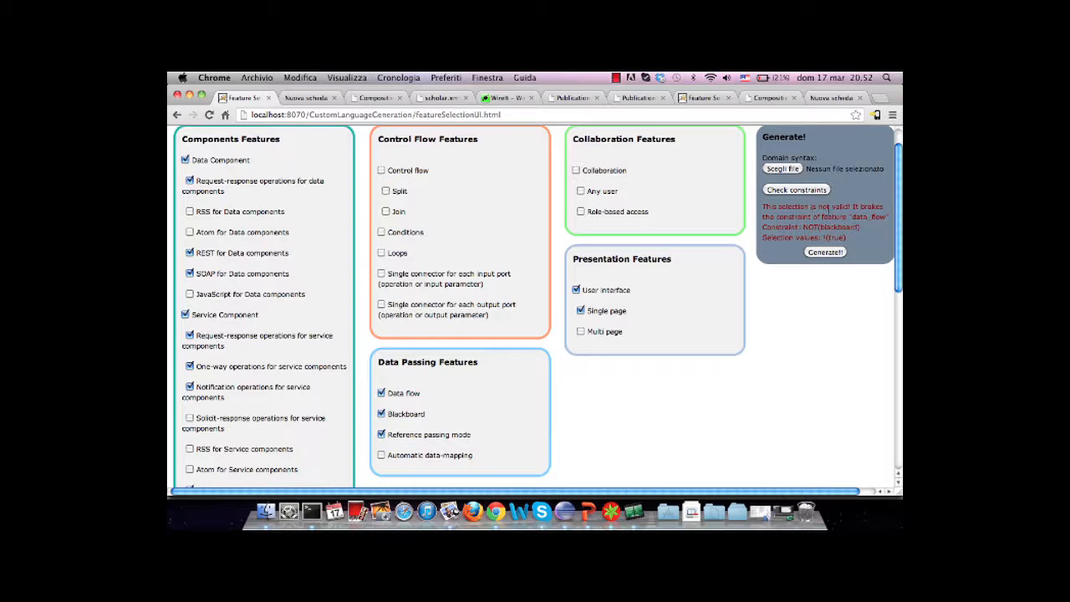
left_click(381, 413)
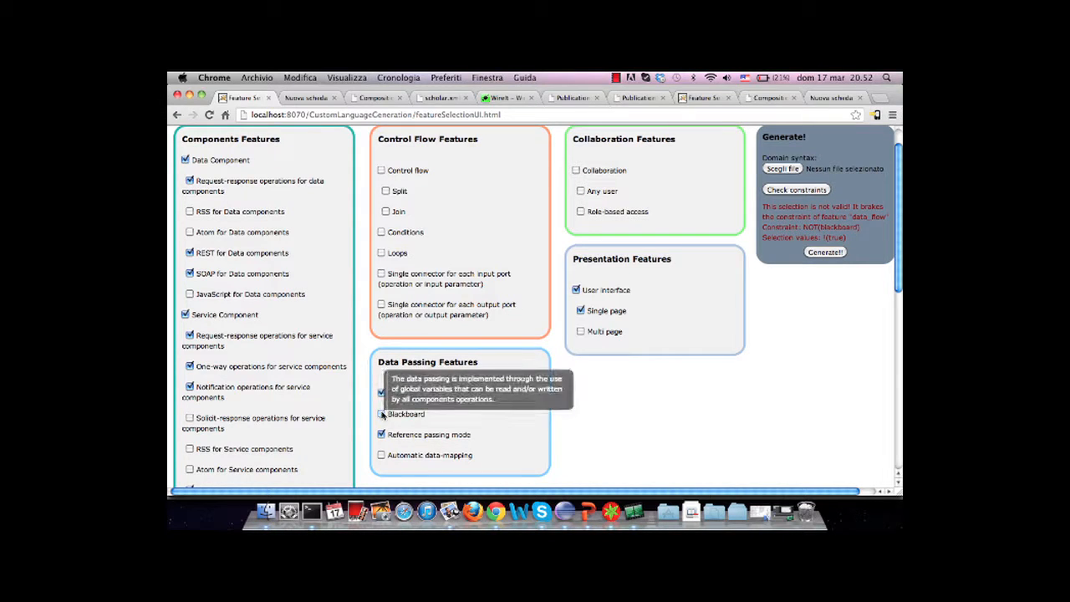
Recheck the constraints of the feature selection and generate the custom composition language
left_click(812, 190)
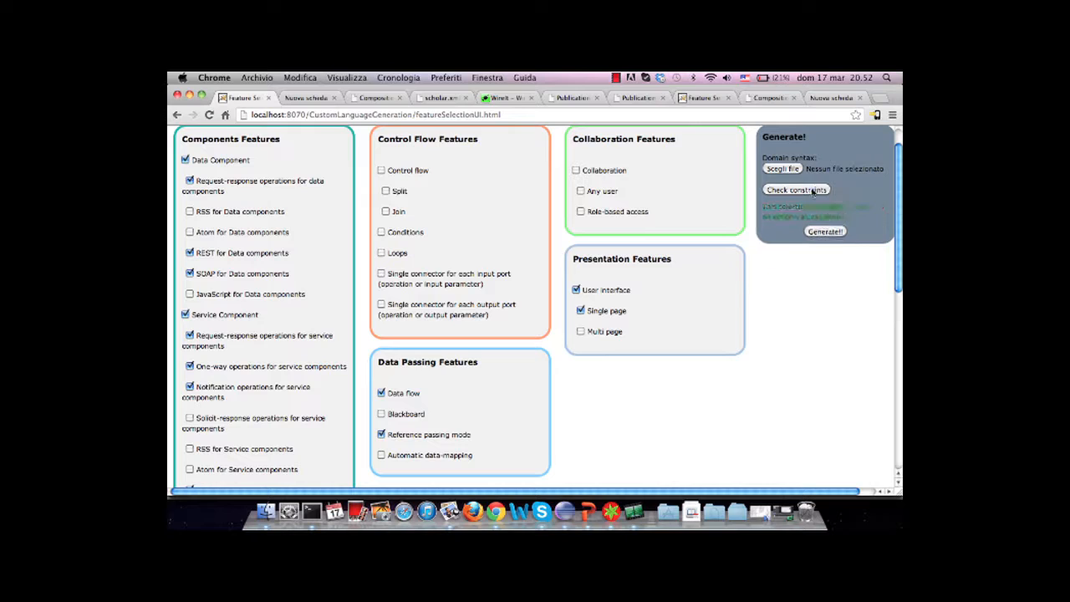
left_click(820, 233)
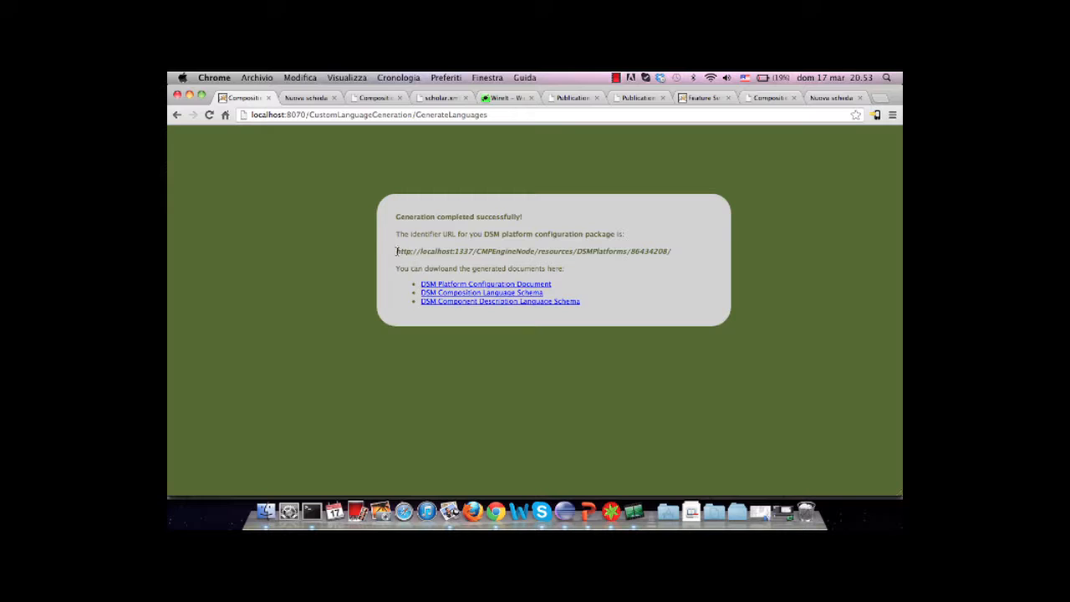
Copy the identifier URL of the generated DSM platform configuration package and open the wiring editor with it as the confPackURL value
left_click_drag(397, 251, 681, 254)
key("super+c")
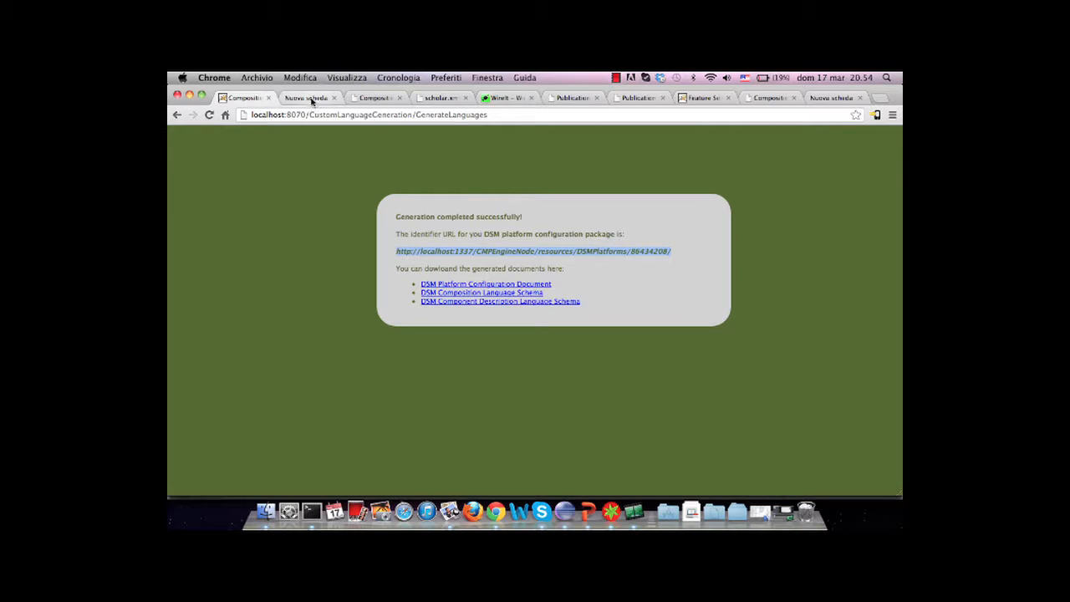
left_click(310, 98)
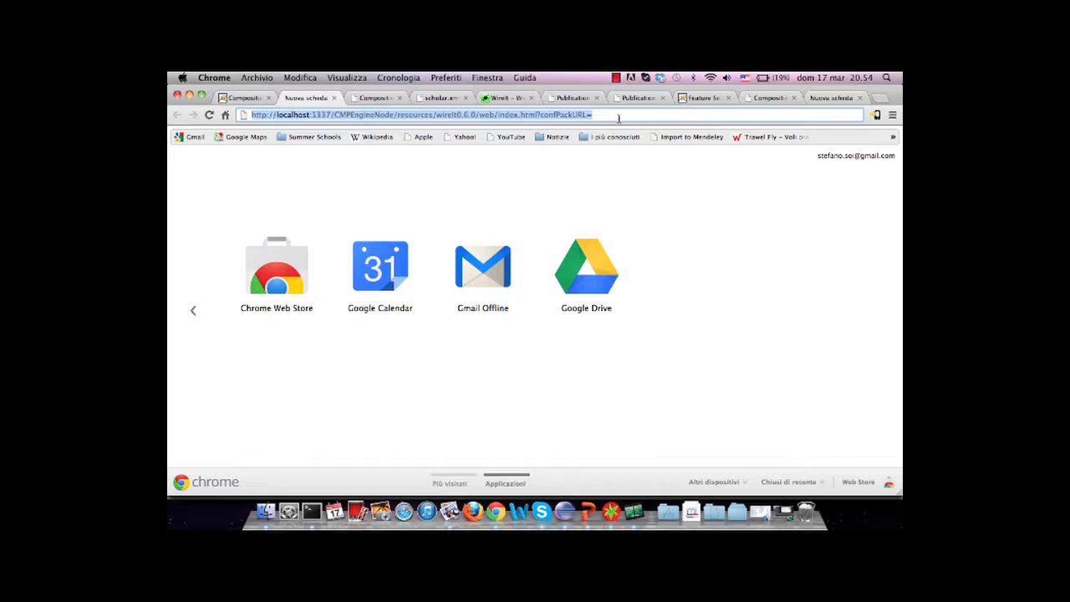
left_click(618, 117)
key("super+v")
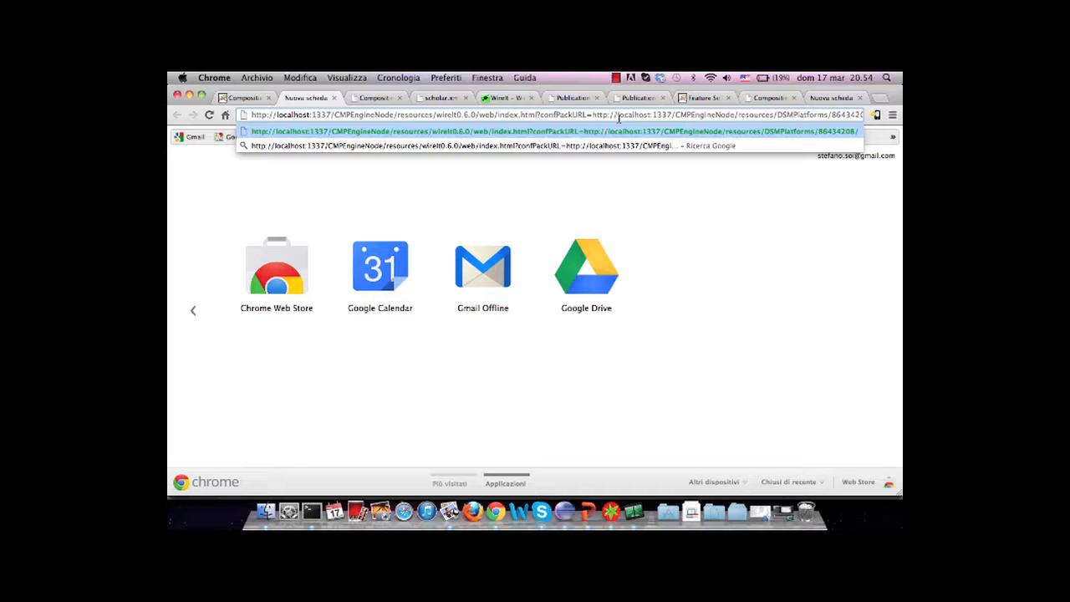
key("Return")
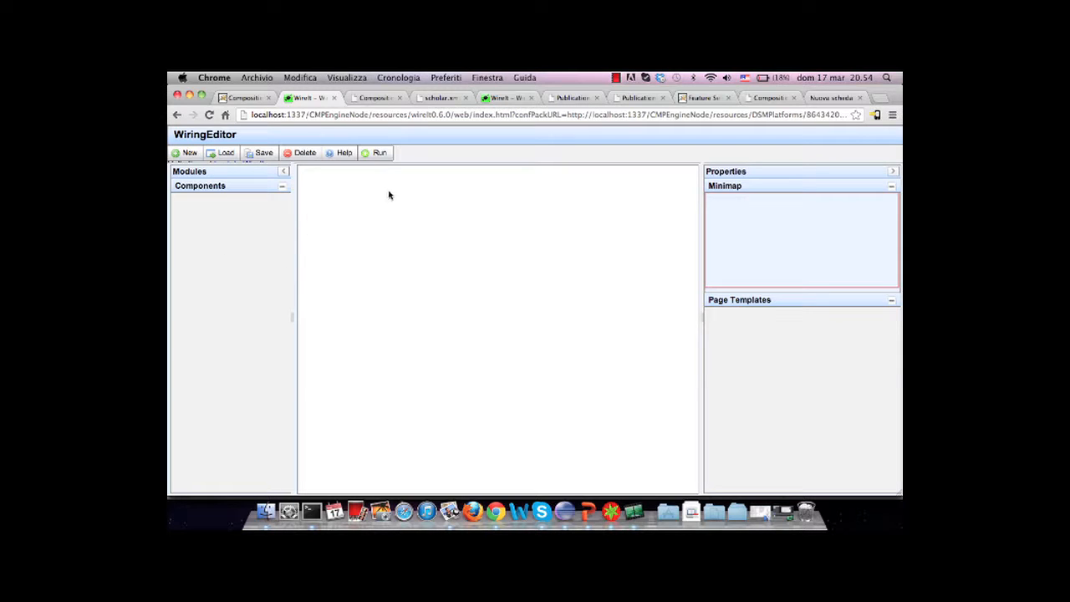
Look over the scholar.xml descriptor, and register the component described in scopus.xml with the copied DSM configuration package URL
left_click(375, 98)
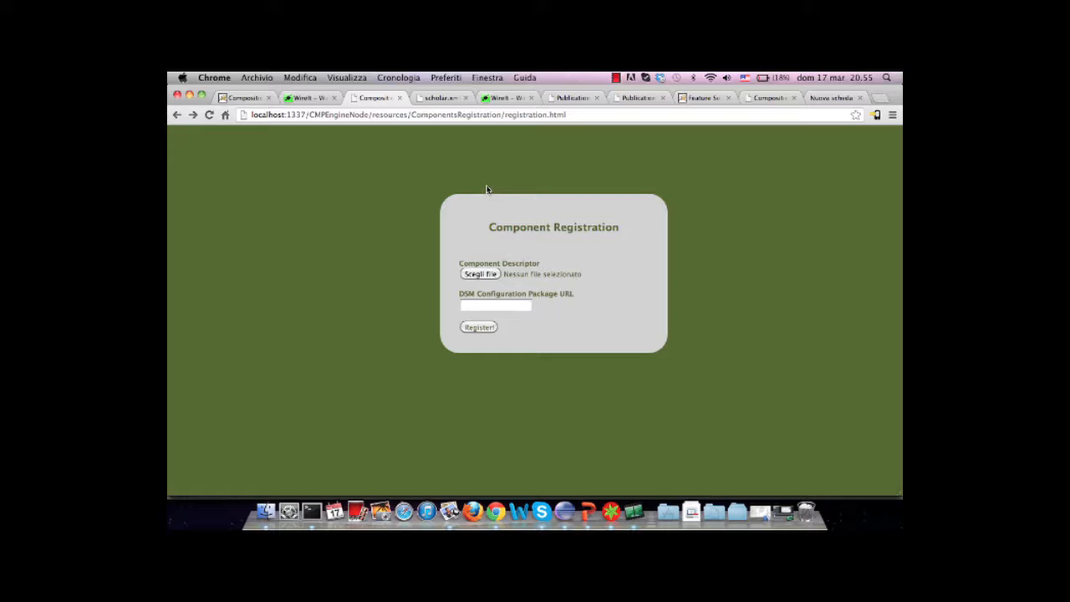
left_click(443, 99)
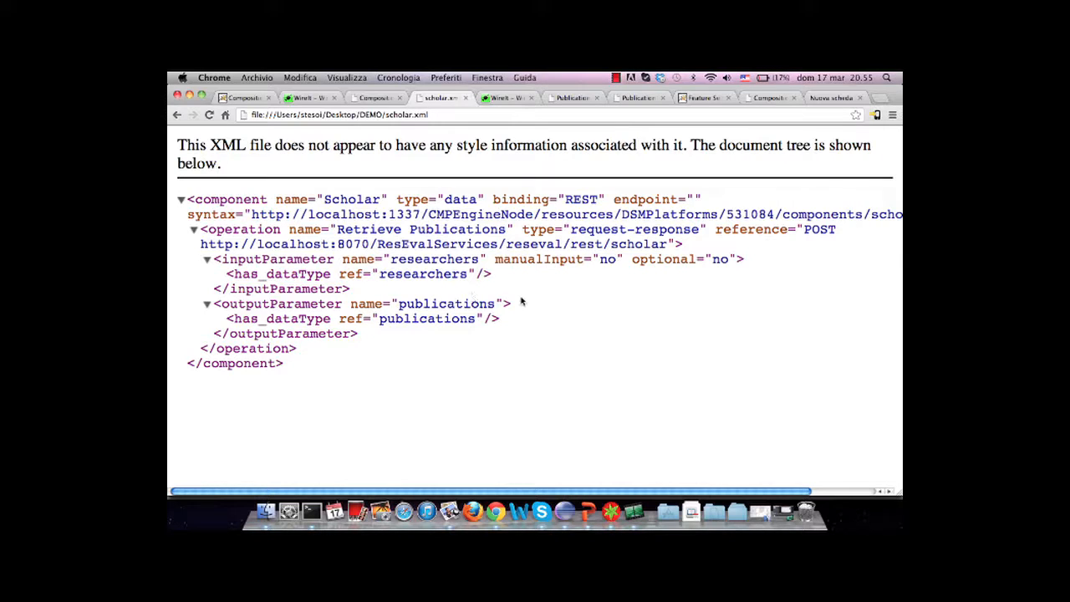
left_click(377, 98)
left_click(479, 276)
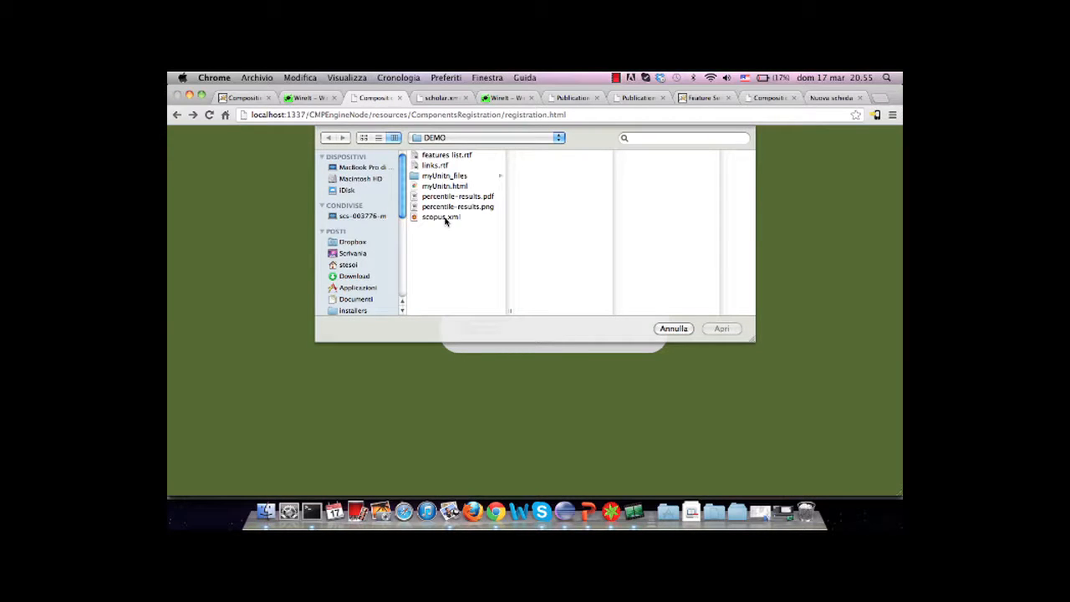
double_click(443, 217)
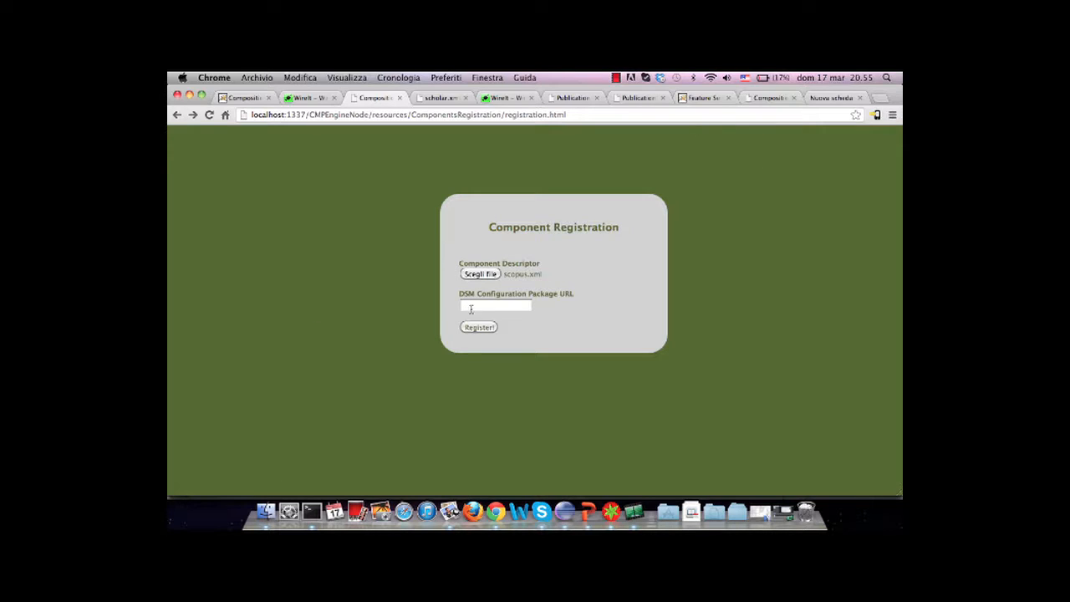
left_click(471, 307)
key("super+v")
left_click(480, 328)
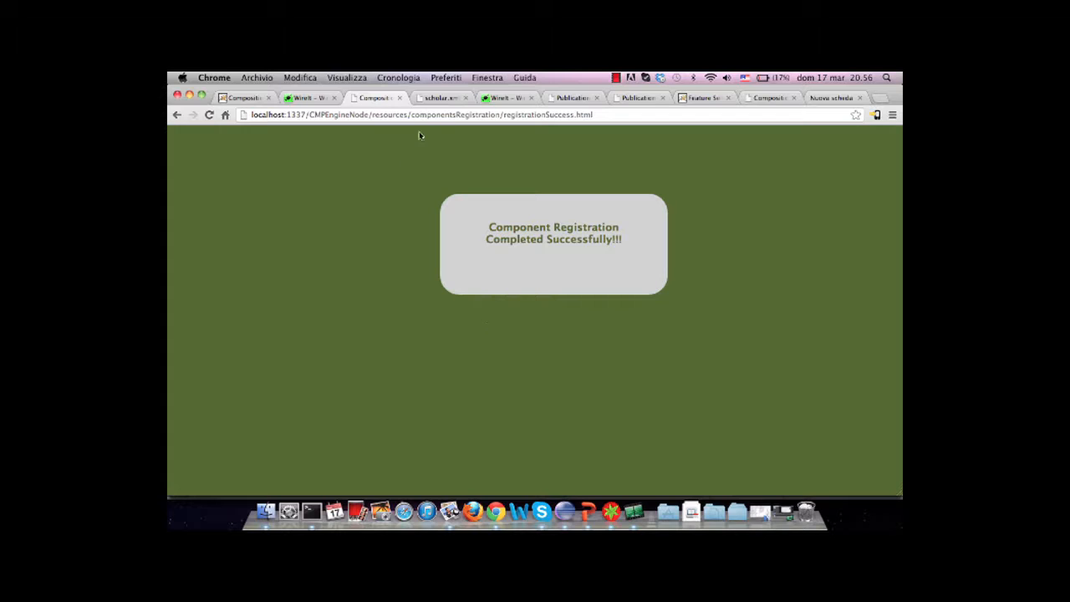
Reload the wiring editor of the new package and place the Scopus component on its canvas
left_click(305, 98)
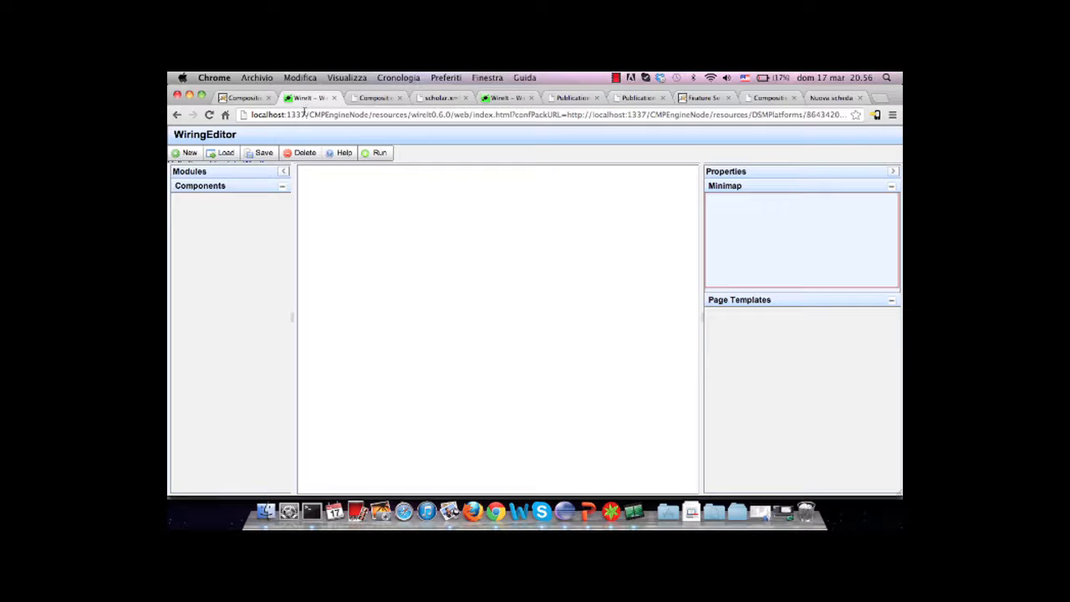
left_click(304, 114)
key("Return")
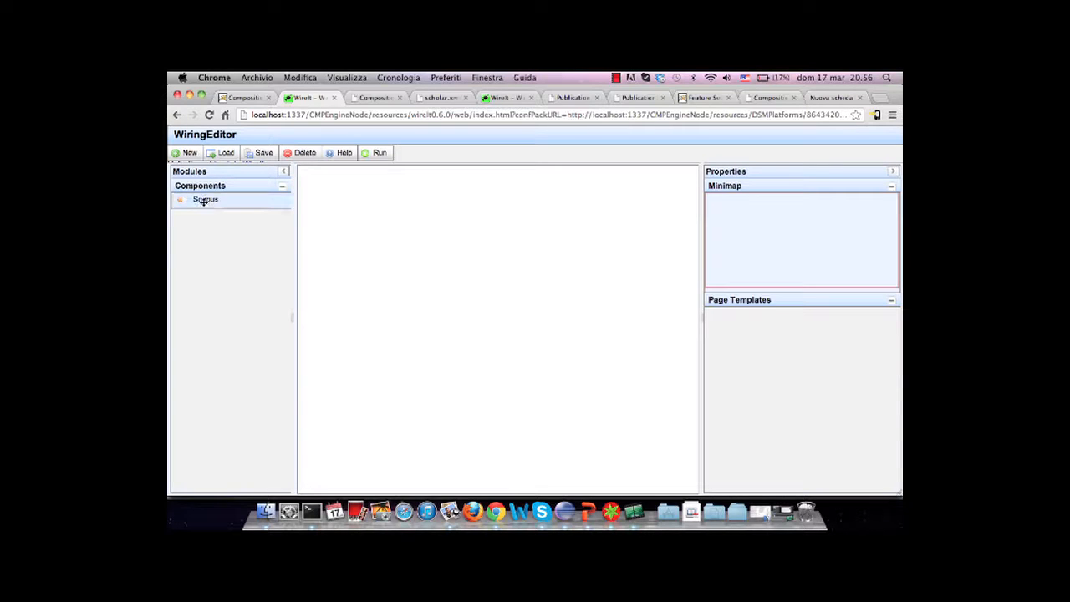
left_click_drag(205, 199, 449, 222)
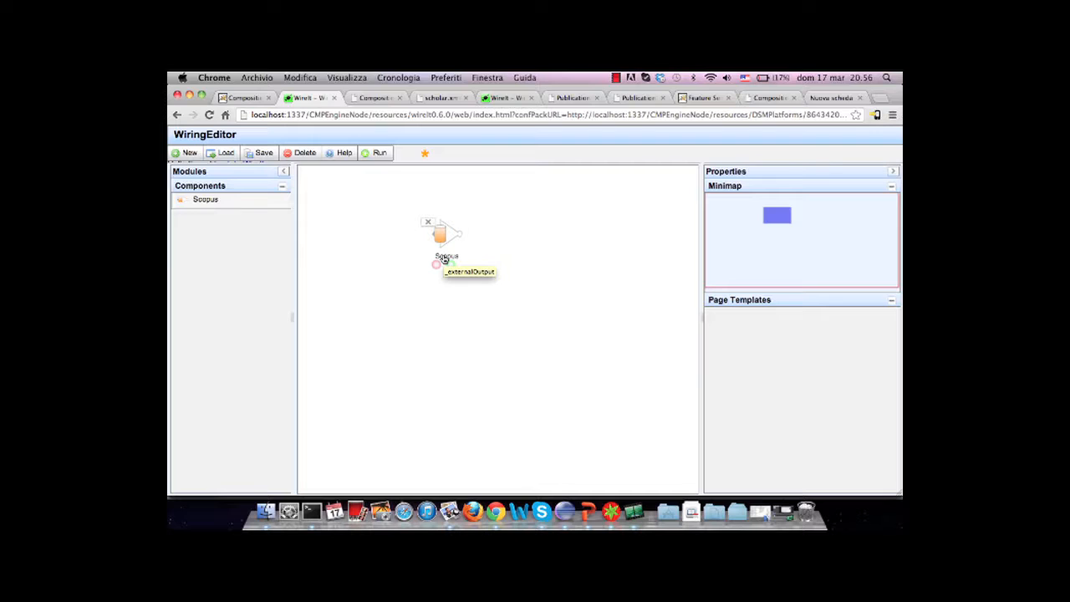
Switch to the wiring editor opened with the DSMPlatforms/531084 configuration package
left_click(377, 99)
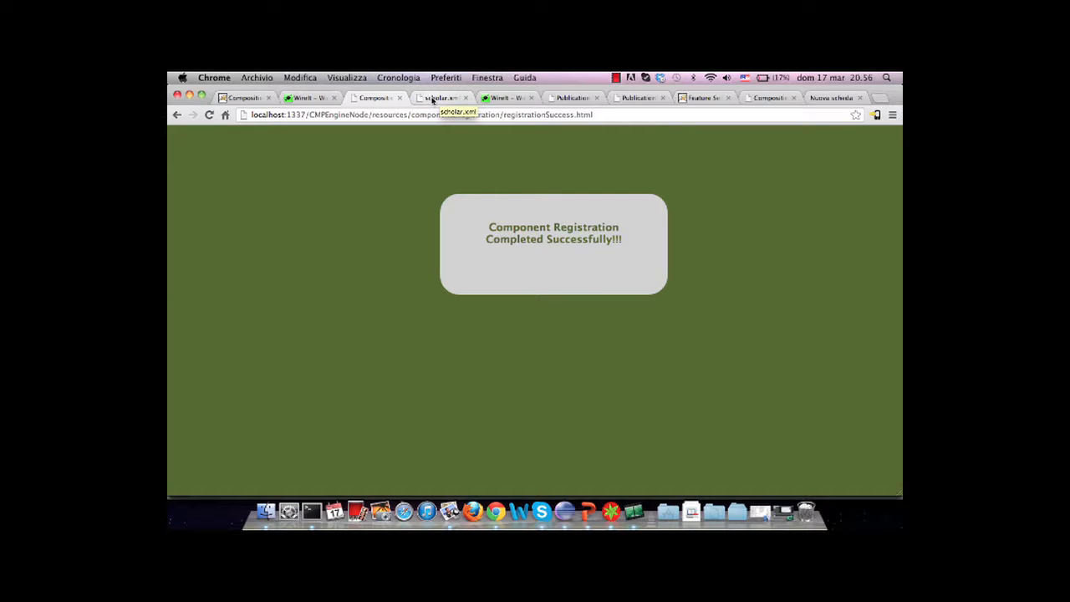
left_click(503, 99)
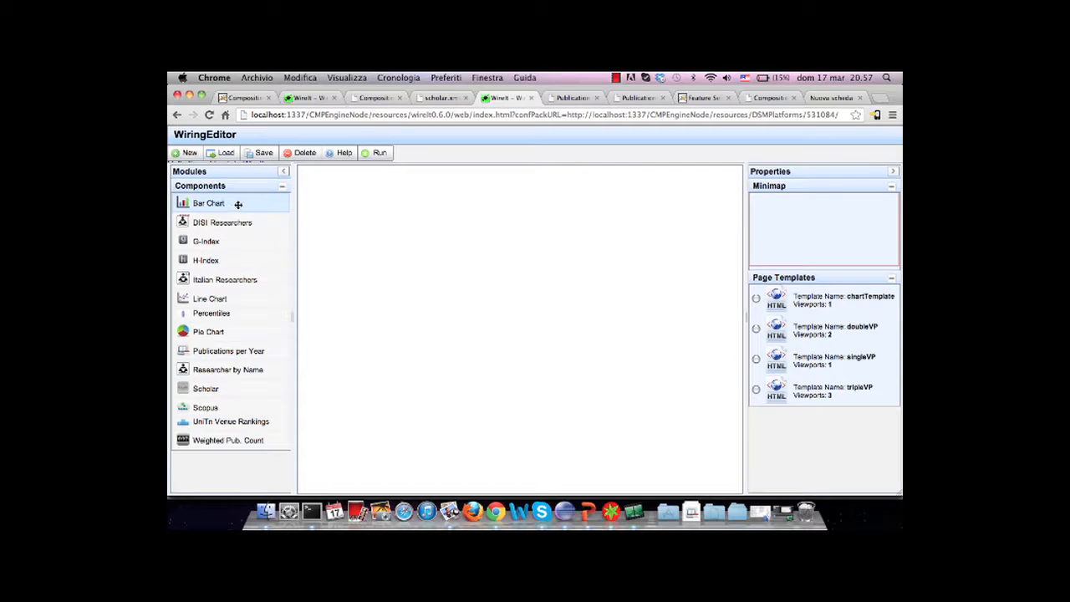
left_click_drag(239, 222, 425, 235)
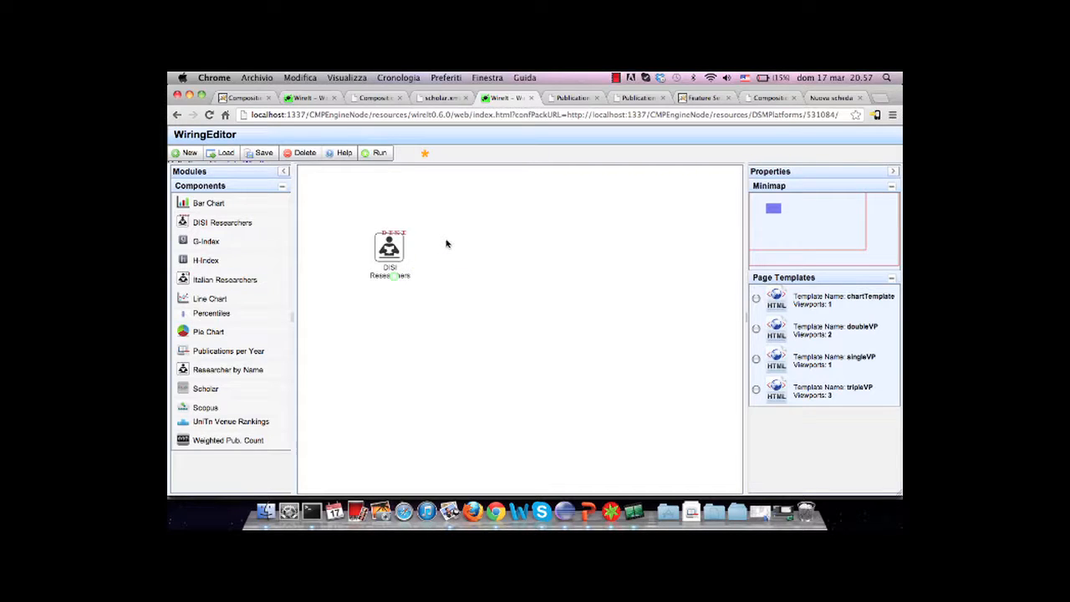
mouse_move(392, 244)
left_click(372, 235)
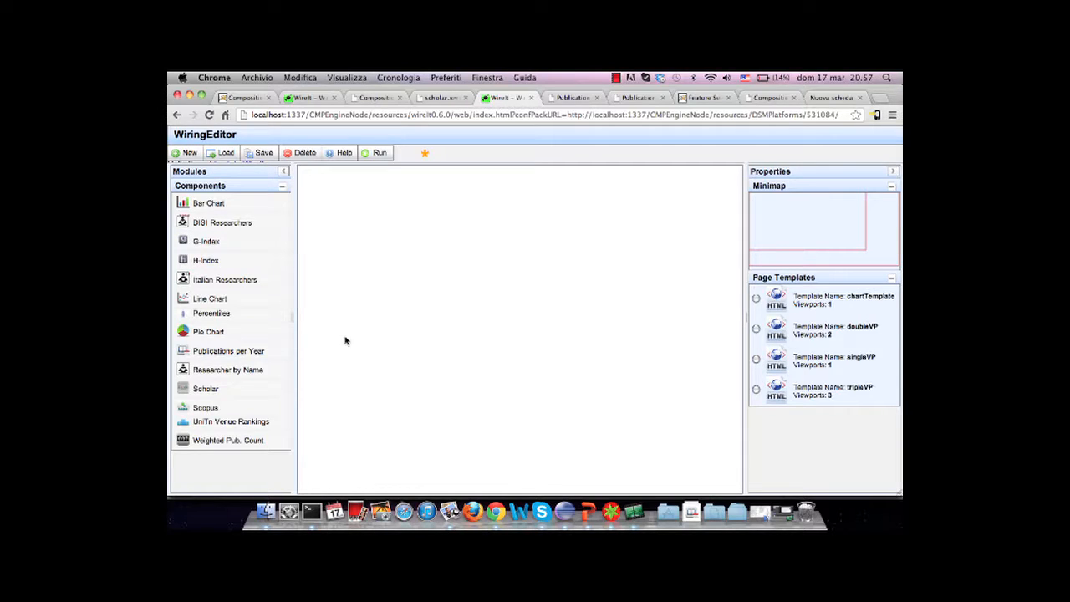
Place the Researcher by Name component on the canvas, expand it and reposition it so it is fully in view
left_click_drag(224, 369, 375, 208)
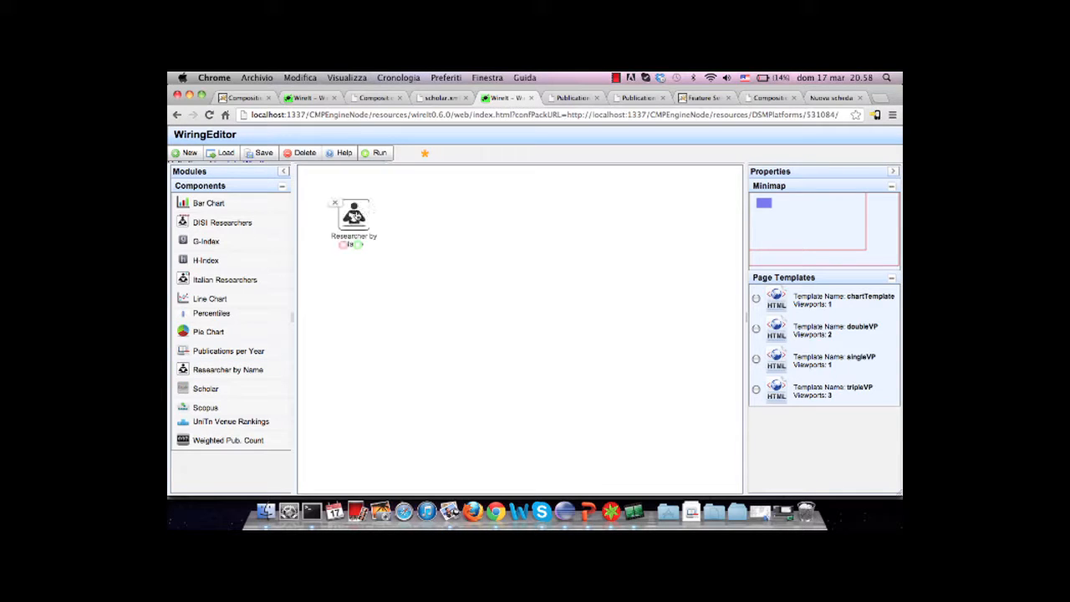
double_click(359, 216)
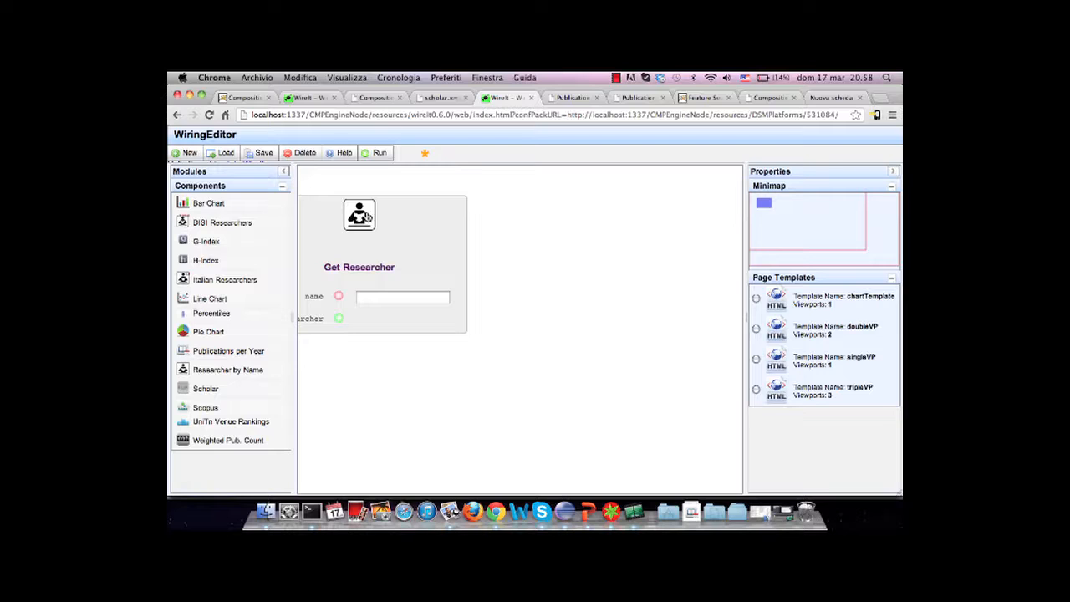
left_click_drag(368, 216, 421, 205)
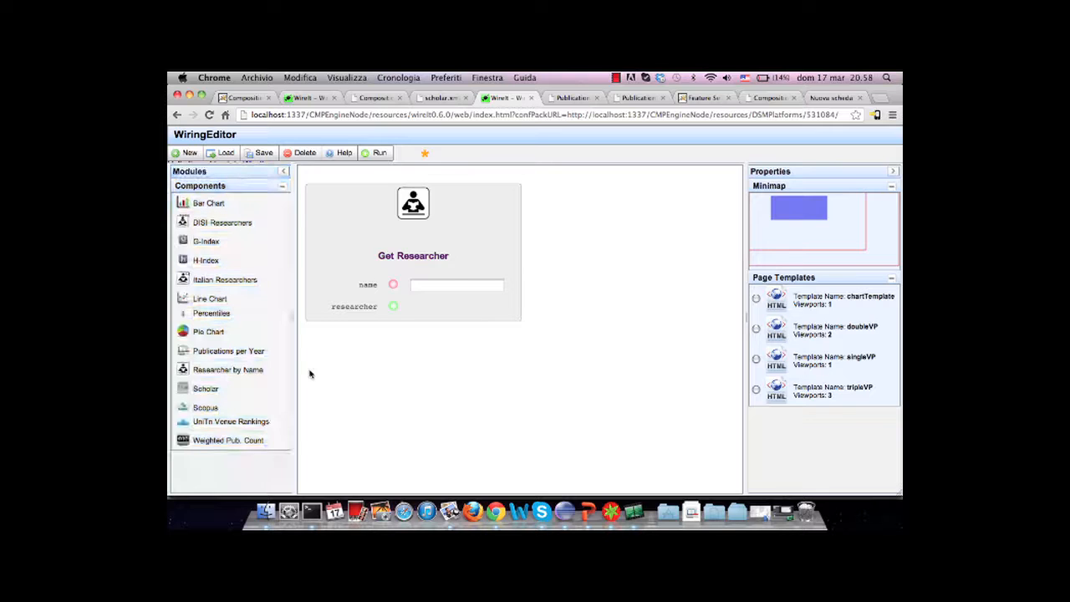
Add the Scholar, Publications per Year and Bar Chart components to the canvas and expand all three
left_click_drag(220, 386, 431, 392)
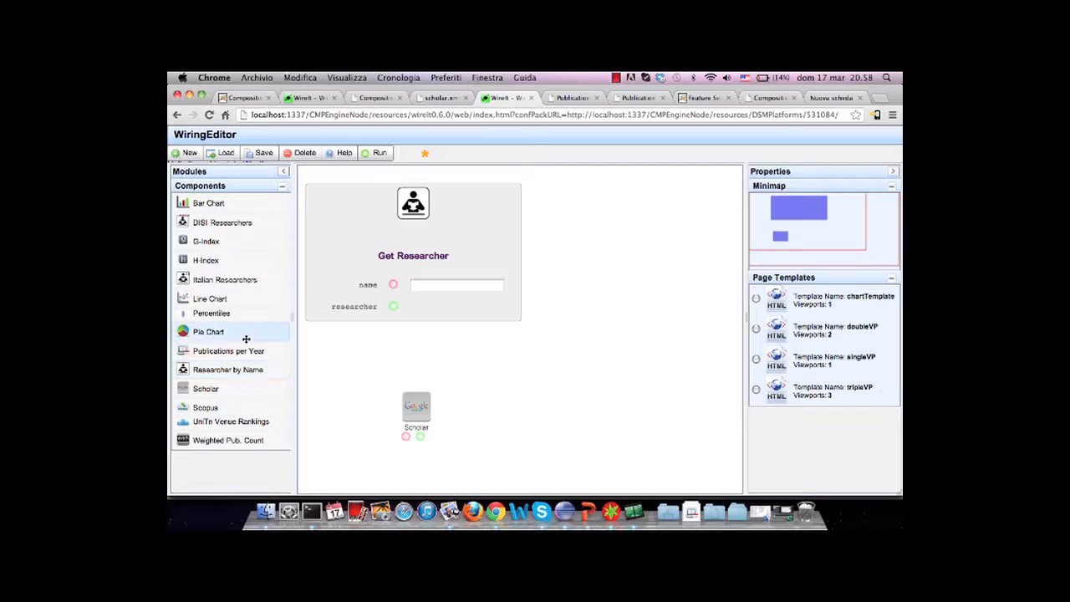
left_click_drag(250, 352, 635, 389)
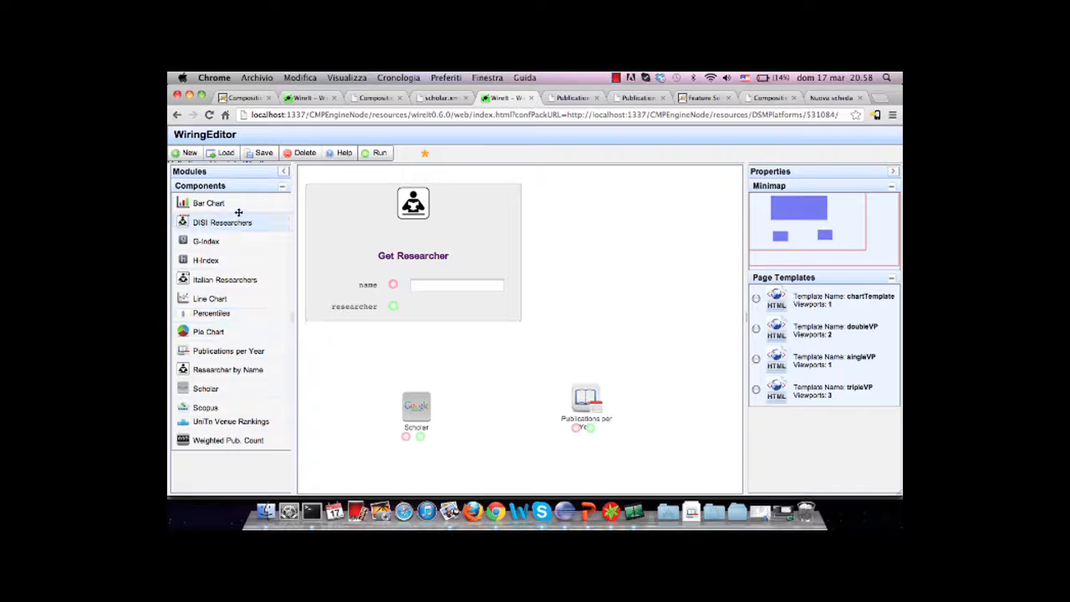
left_click_drag(239, 209, 651, 216)
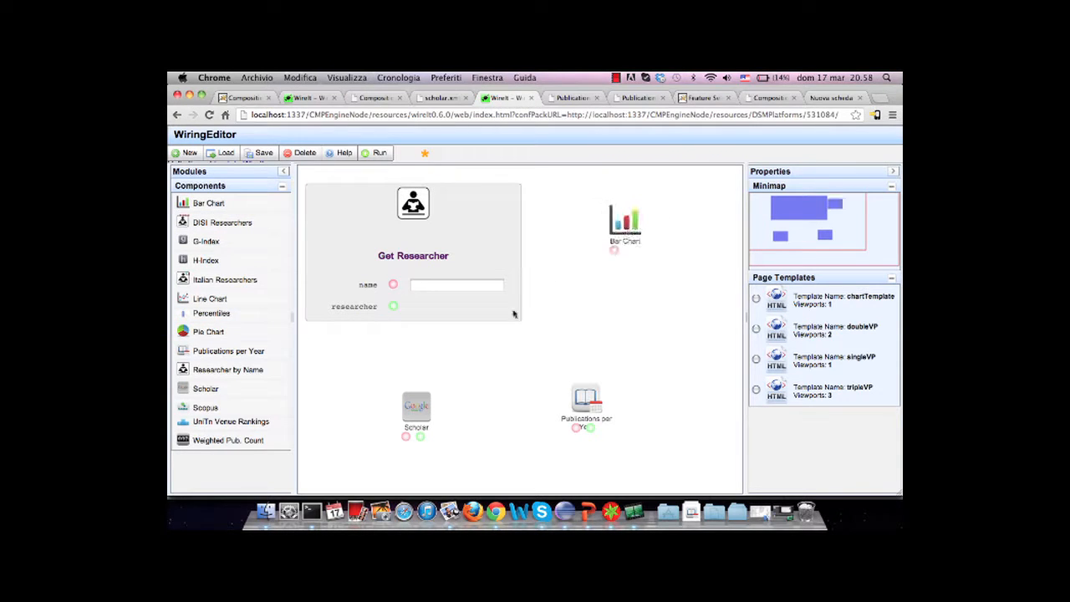
left_click(419, 401)
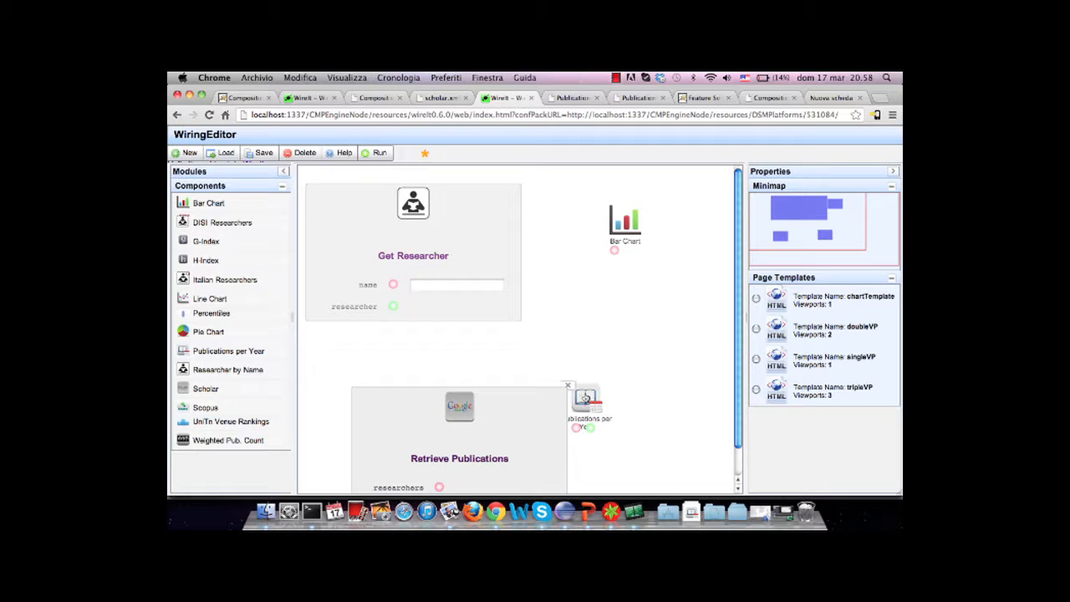
left_click(587, 398)
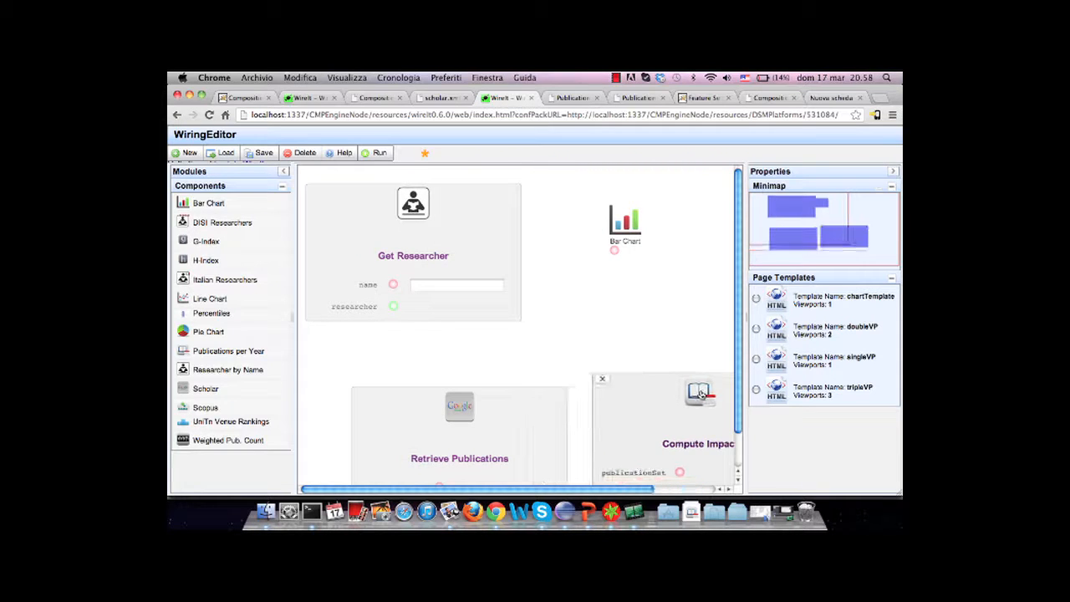
left_click(625, 227)
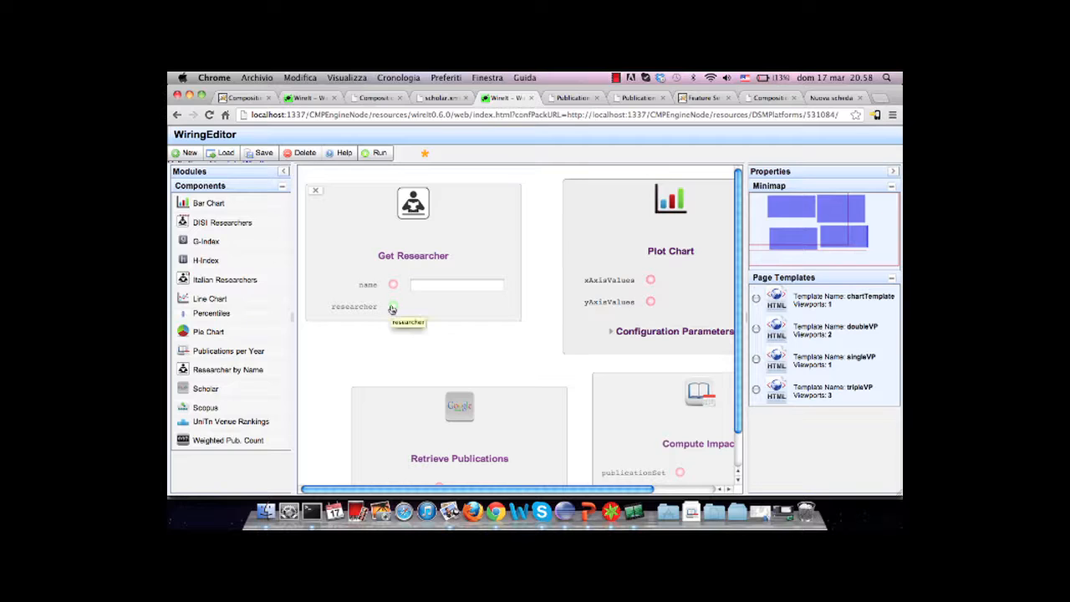
Wire Get Researcher's researcher output to Retrieve Publications' researchers input, and the publications output to Compute Impact's publicationSet input
scroll(334, 342, "down", 3)
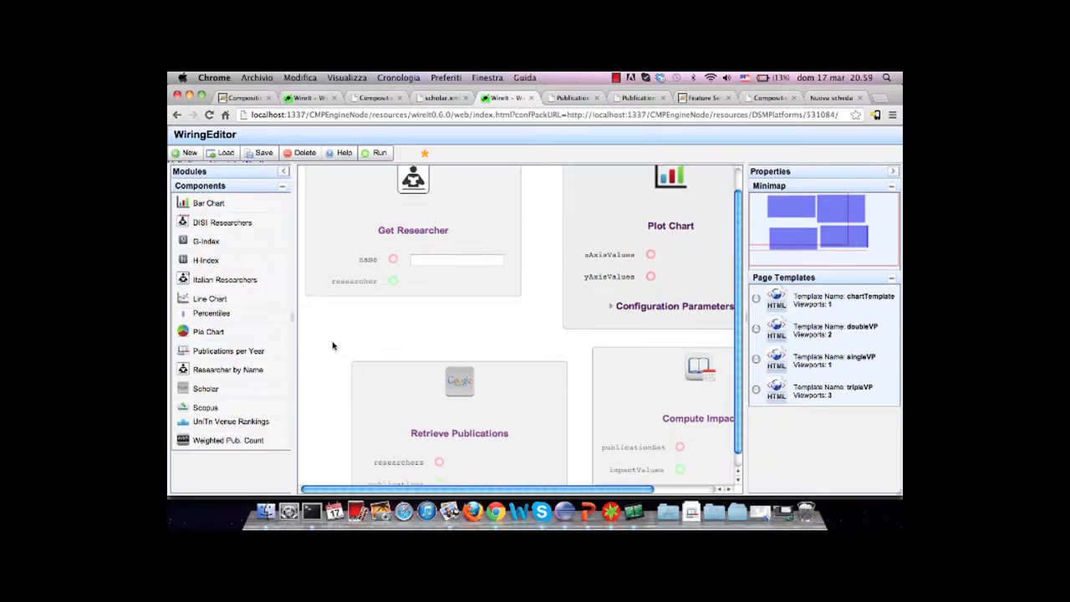
left_click_drag(392, 271, 439, 447)
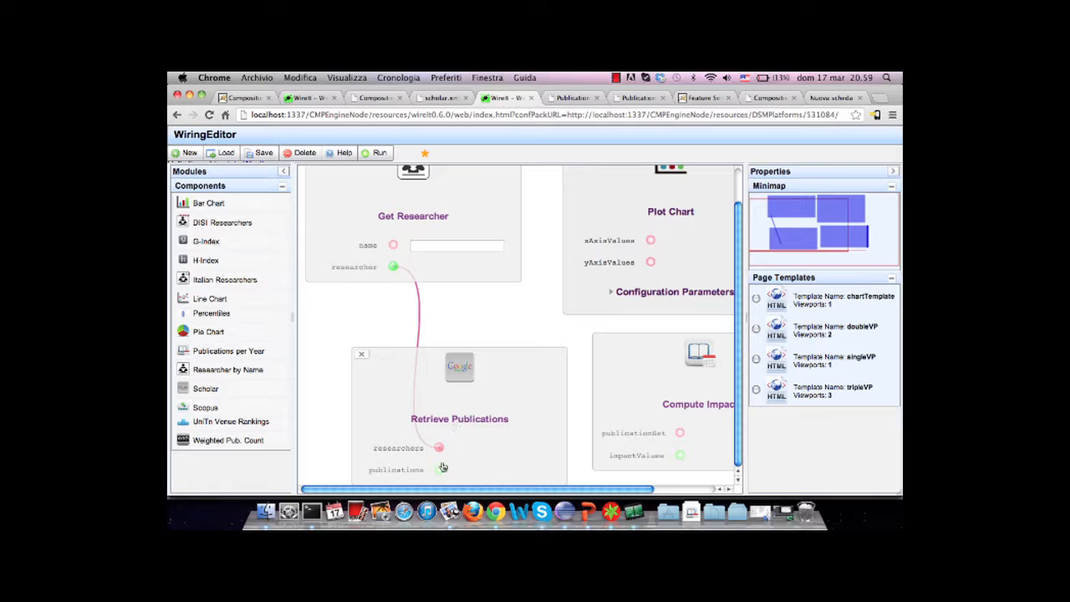
left_click_drag(442, 472, 677, 432)
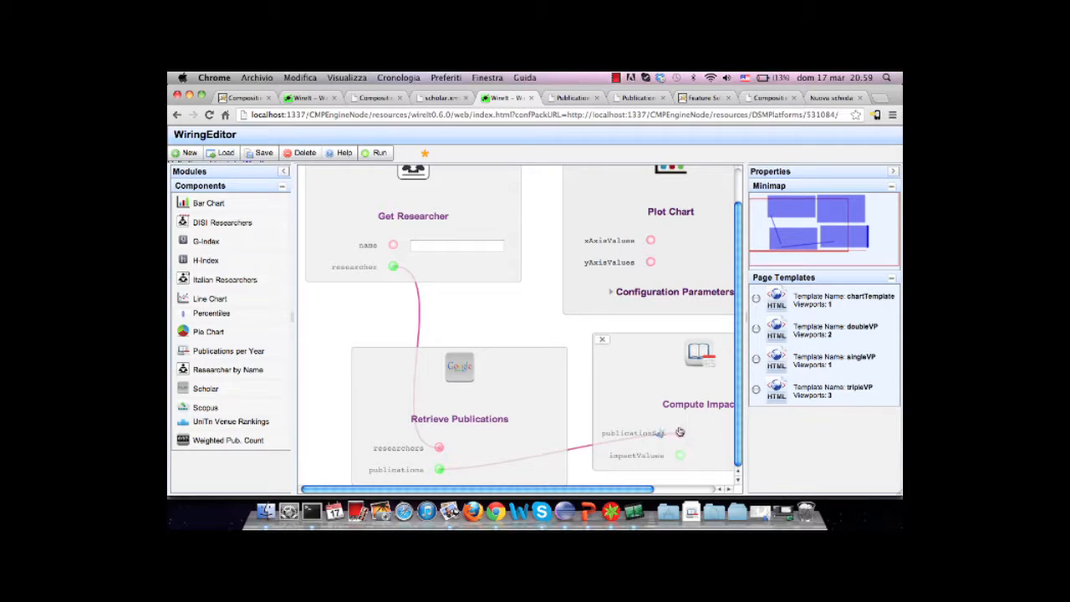
Wire Compute Impact's impactValues output to Plot Chart's yAxisValues input, and Get Researcher's researcher output to xAxisValues
scroll(676, 428, "right", 3)
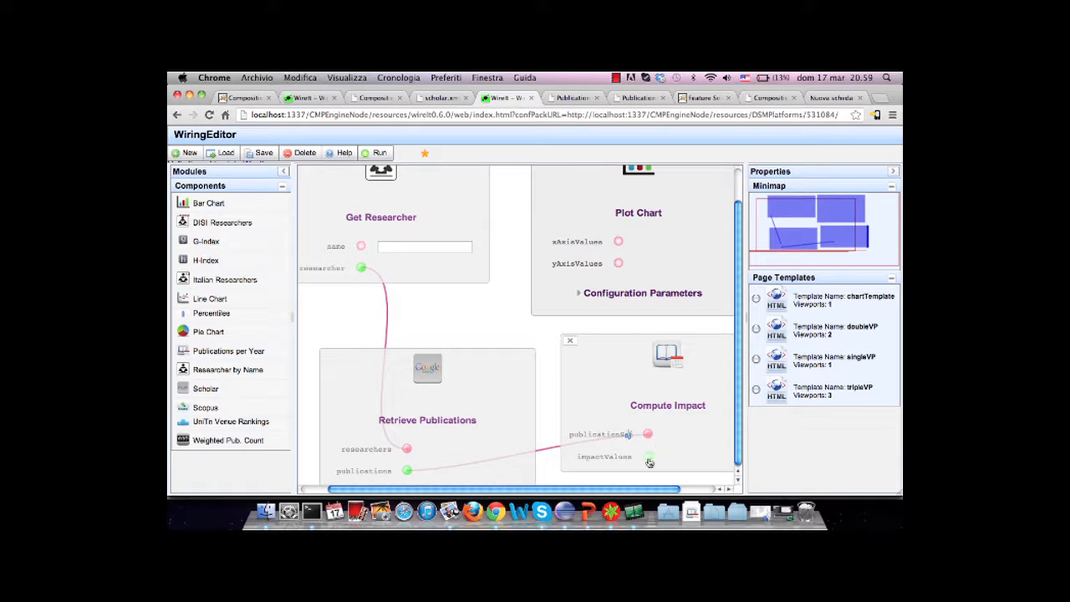
left_click_drag(648, 459, 617, 263)
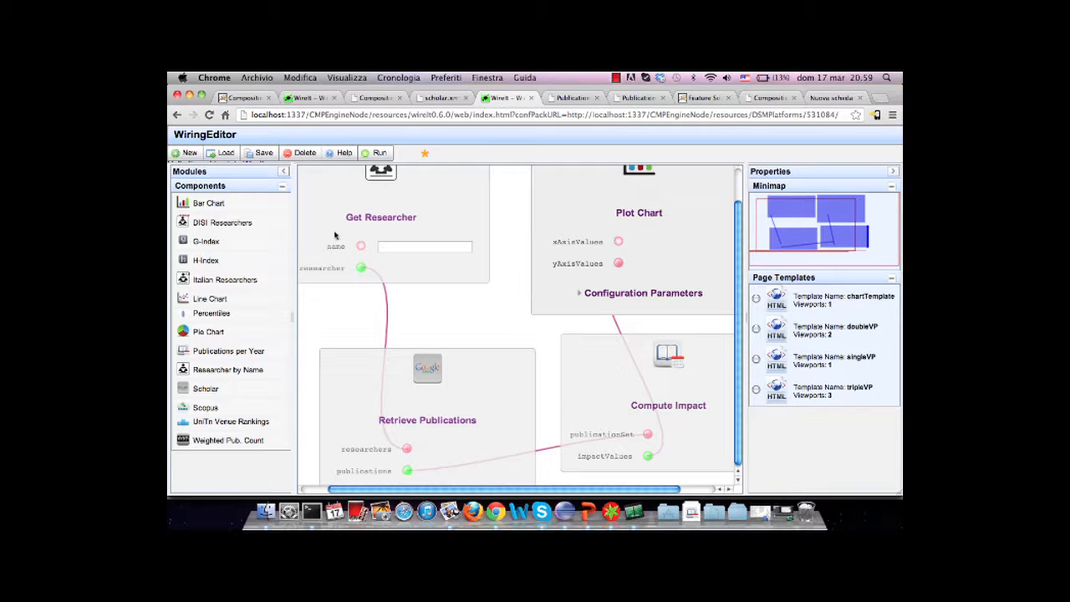
mouse_move(358, 266)
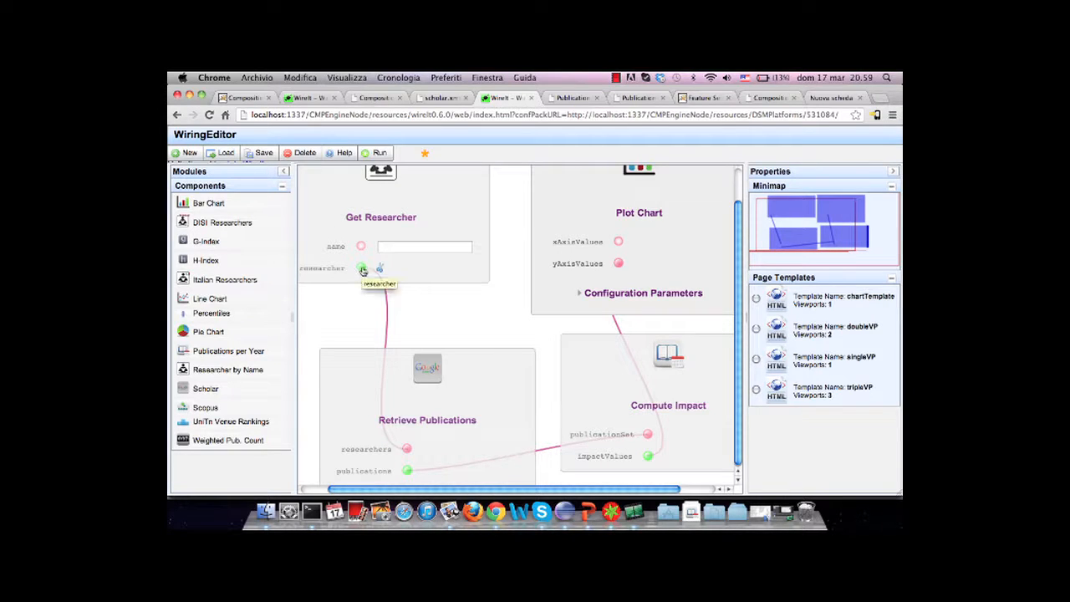
left_click_drag(361, 267, 618, 241)
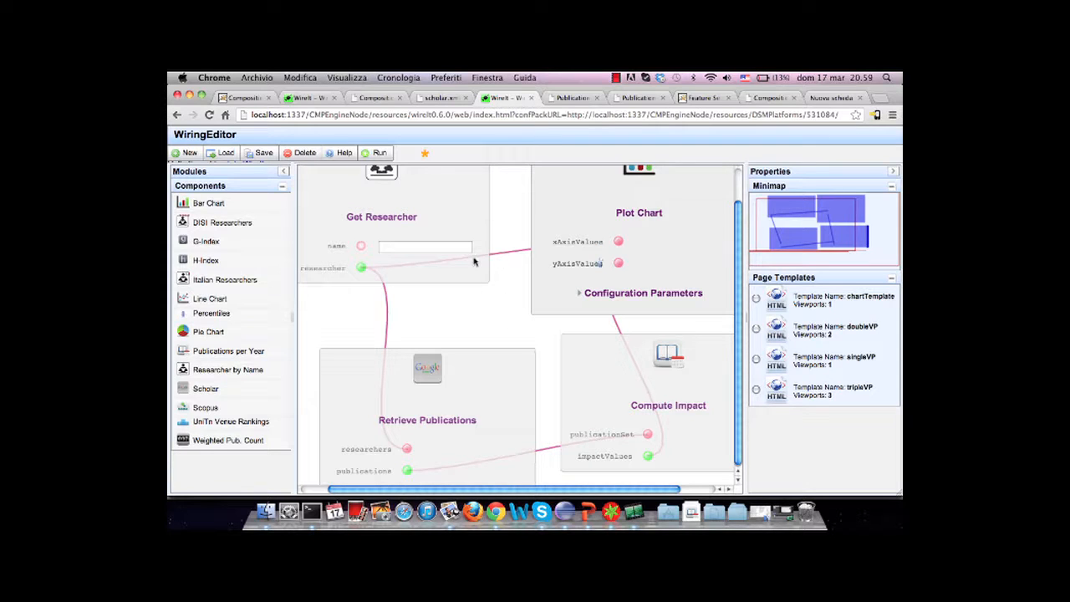
Collapse the list of components, preview the chartTemplate page template and close the preview
left_click(284, 174)
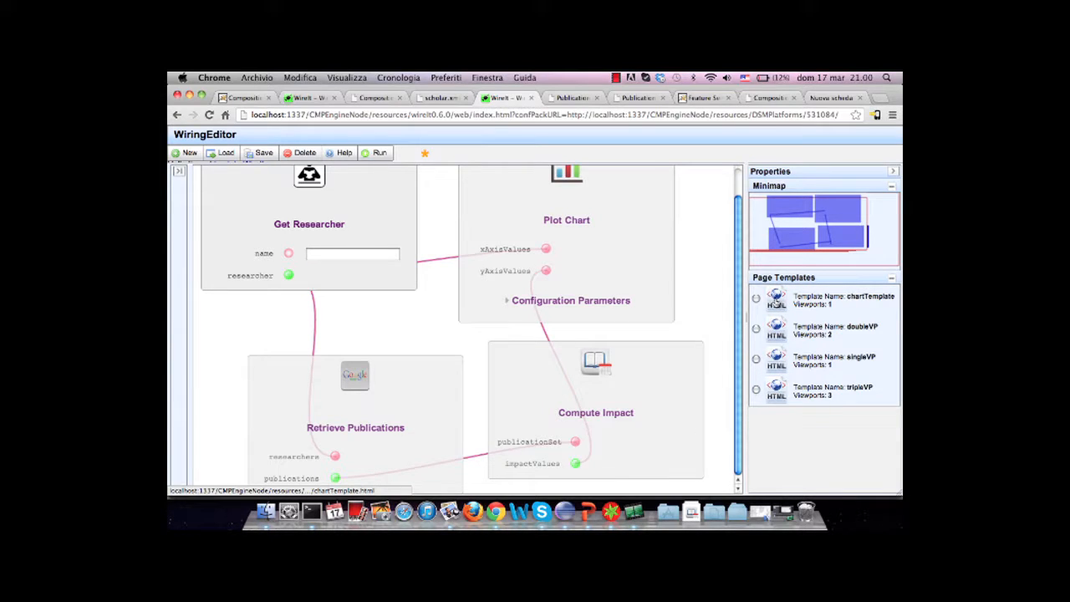
left_click(776, 301)
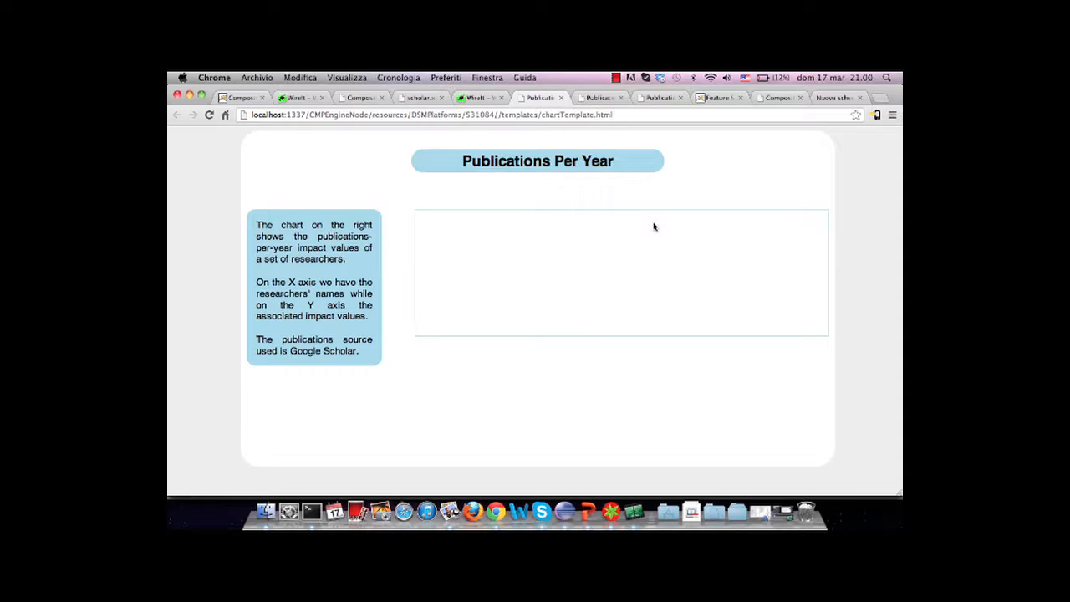
left_click(561, 98)
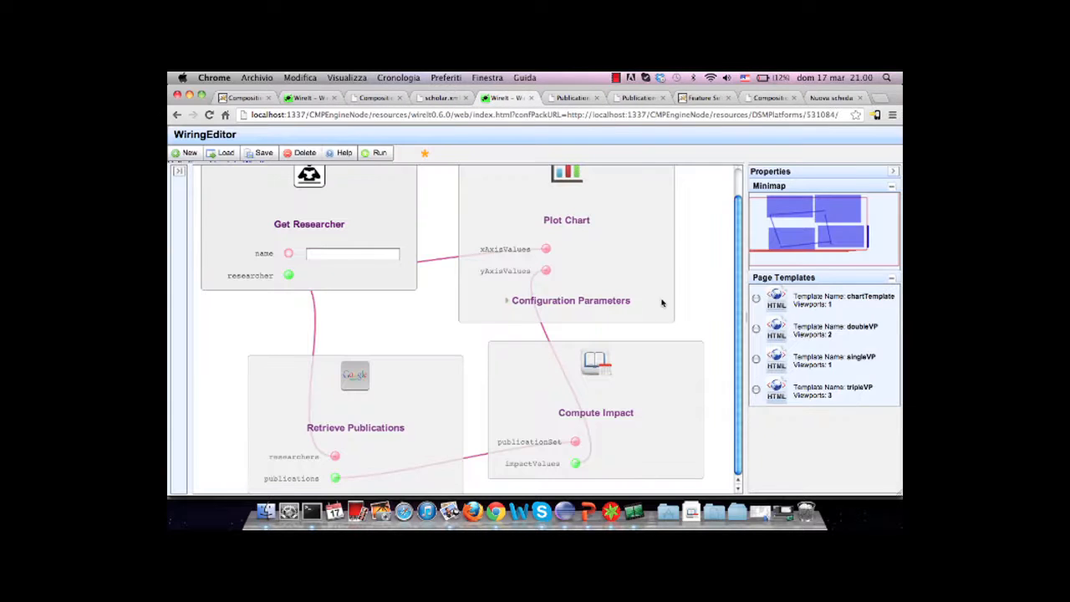
Select the chartTemplate page template, set Plot Chart's ViewPort to ChartViewPort, and collapse the properties area
left_click(755, 299)
left_click(604, 301)
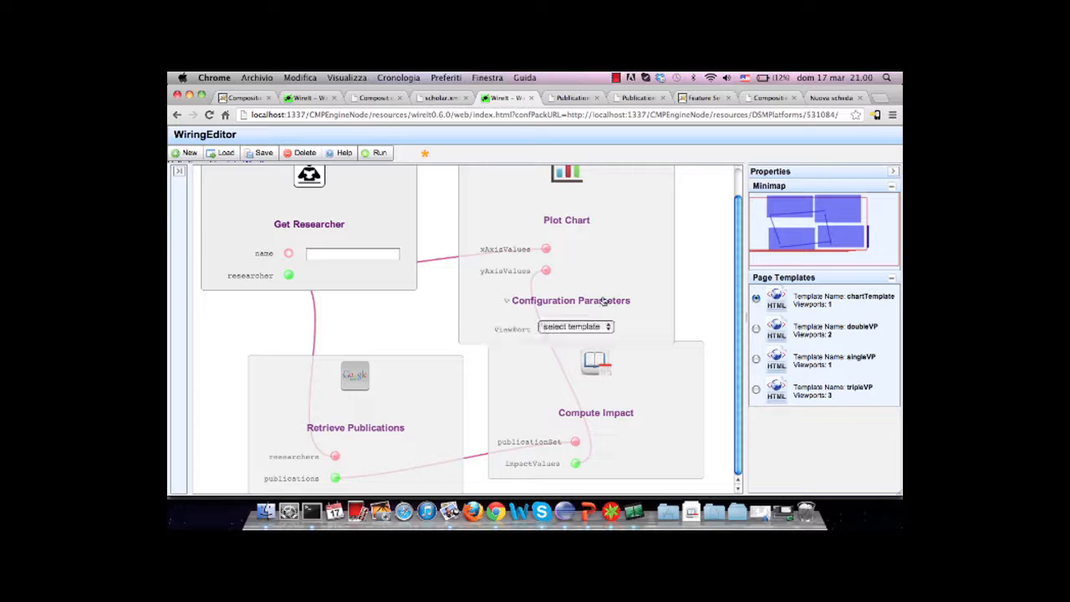
left_click(596, 327)
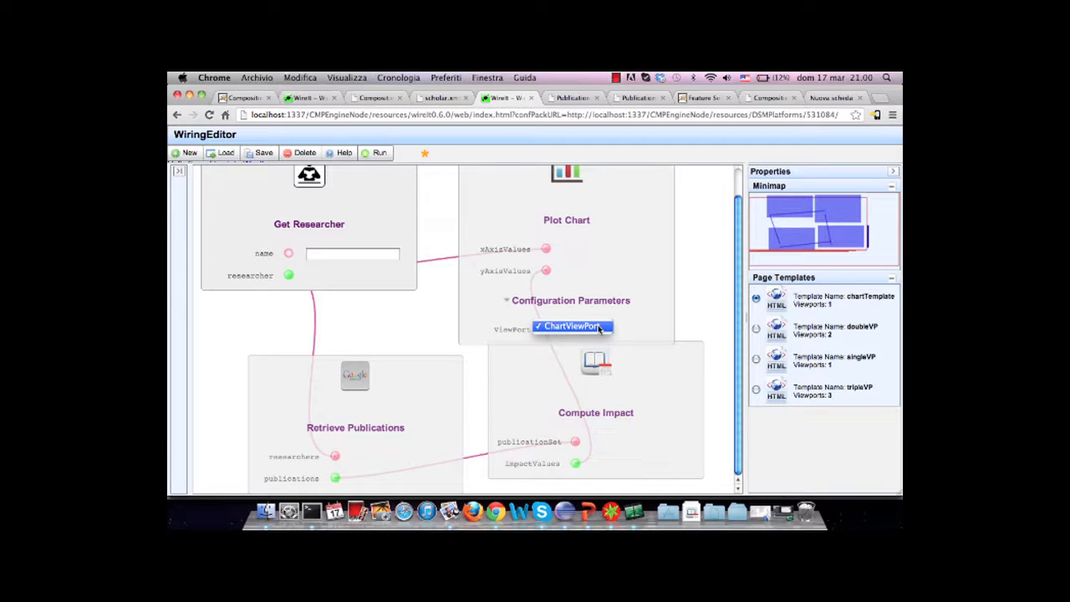
left_click(599, 326)
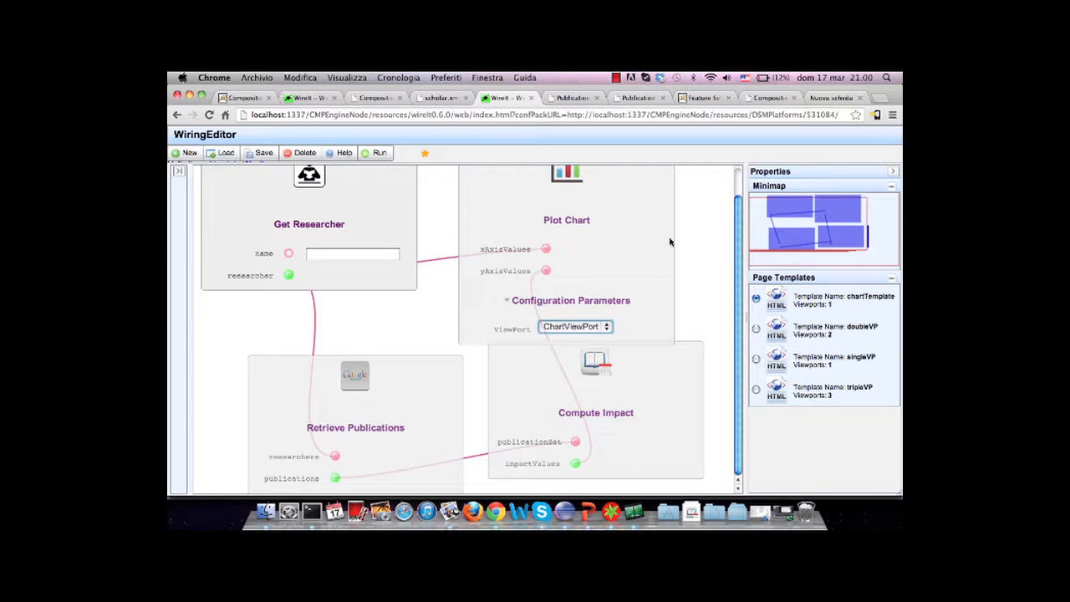
left_click(893, 170)
scroll(736, 252, "up", 2)
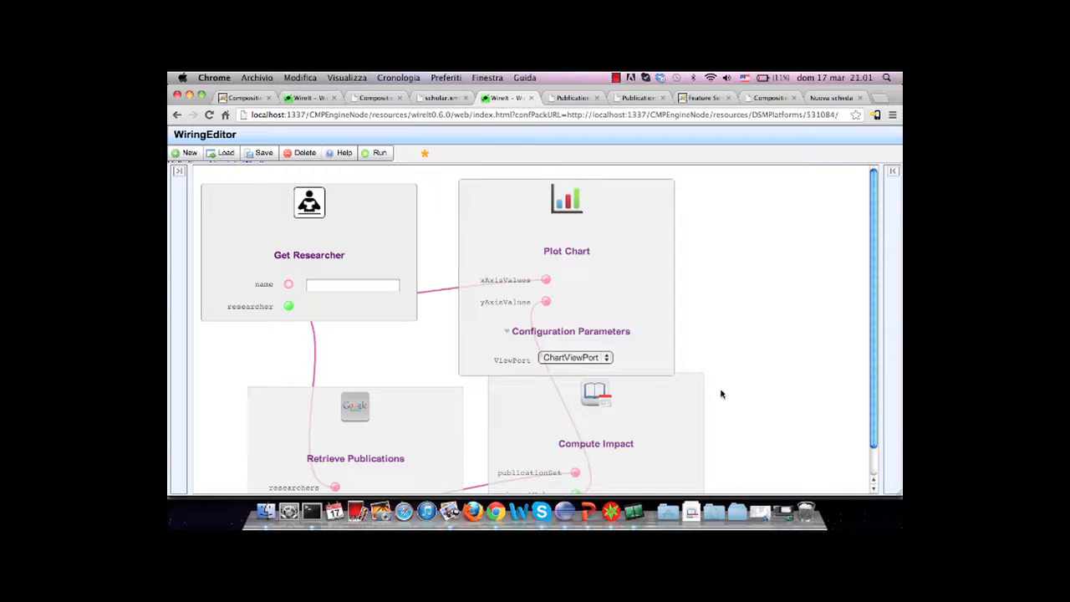
Switch to Smultron, show the beginning of publicationsPerYearByName.xml, and dismiss the battery warning
left_click(610, 511)
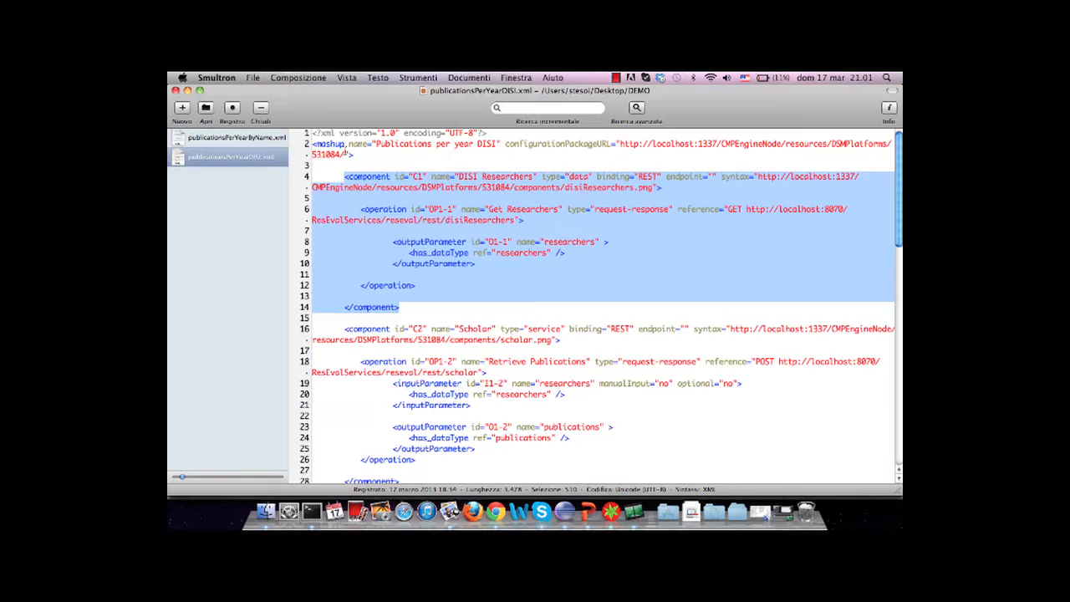
left_click(251, 139)
scroll(344, 194, "up", 10)
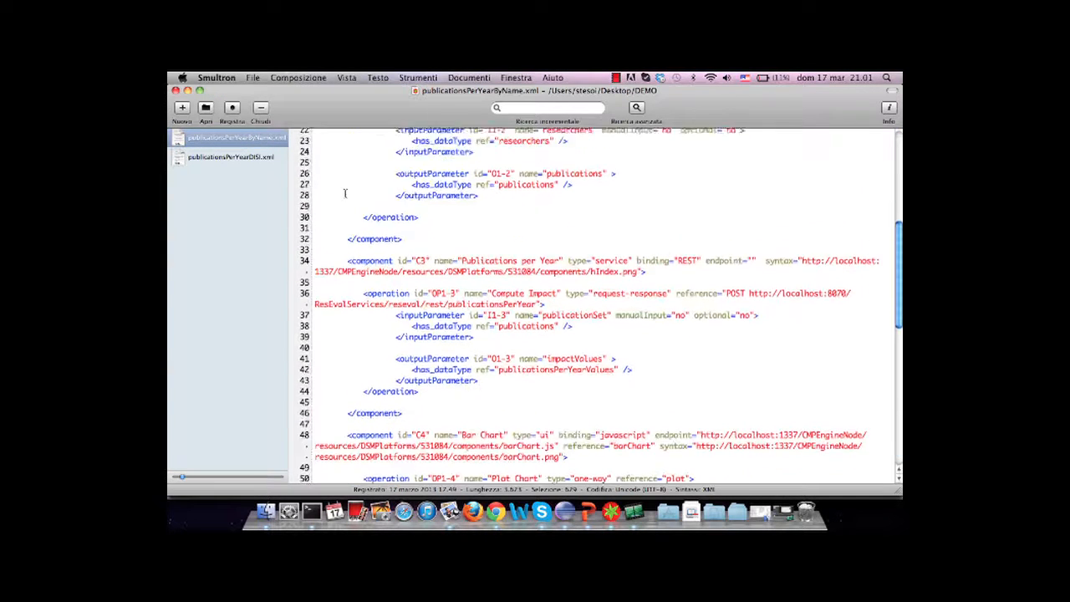
scroll(344, 193, "up", 6)
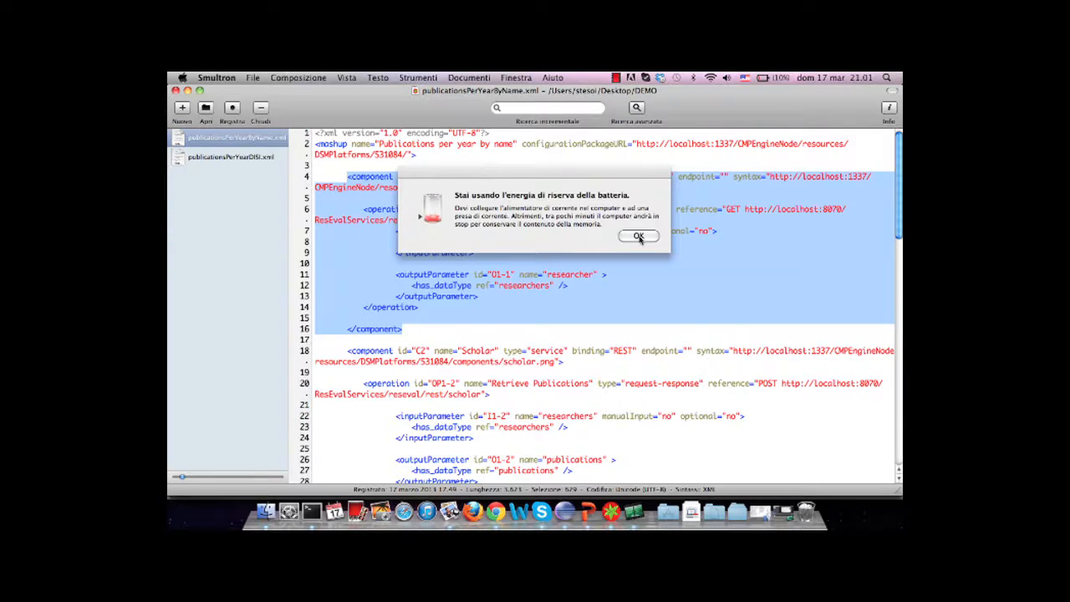
left_click(641, 239)
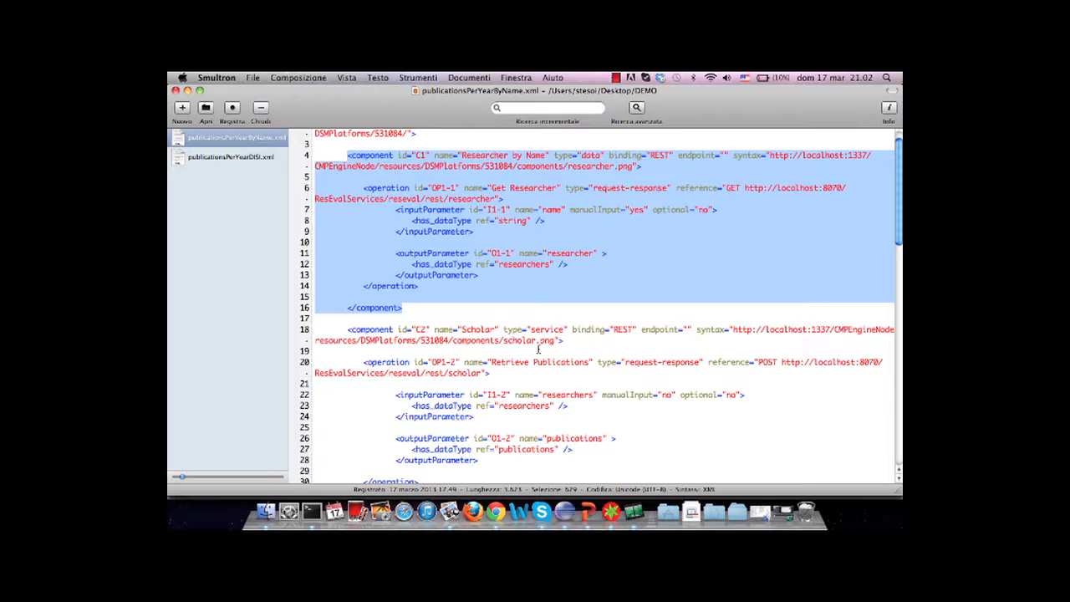
Examine the component definitions, page viewport and data flow connectors through the end of publicationsPerYearByName.xml
scroll(539, 350, "down", 10)
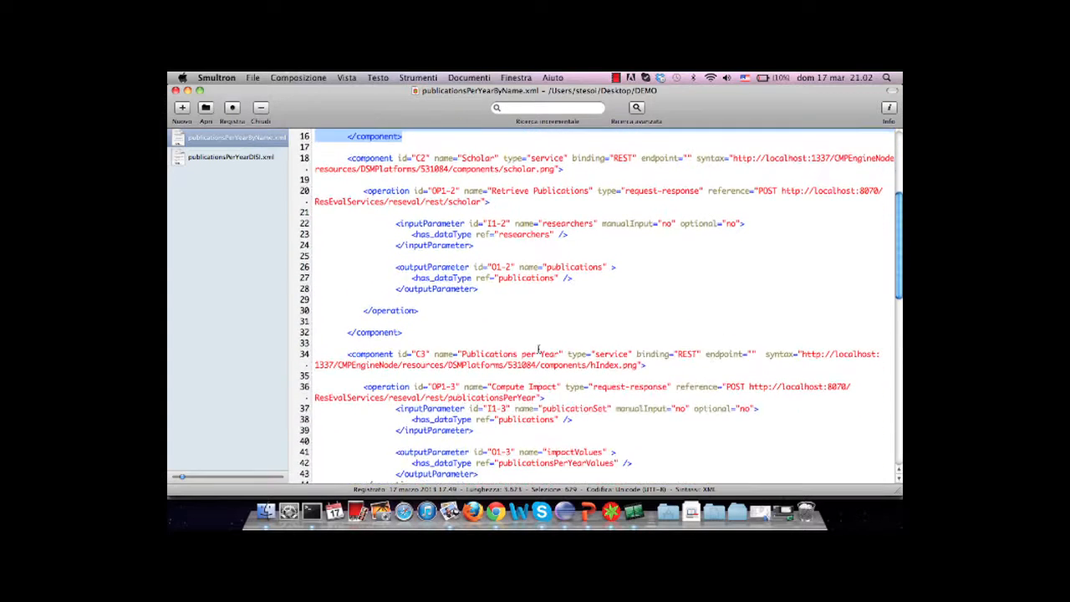
scroll(538, 349, "down", 10)
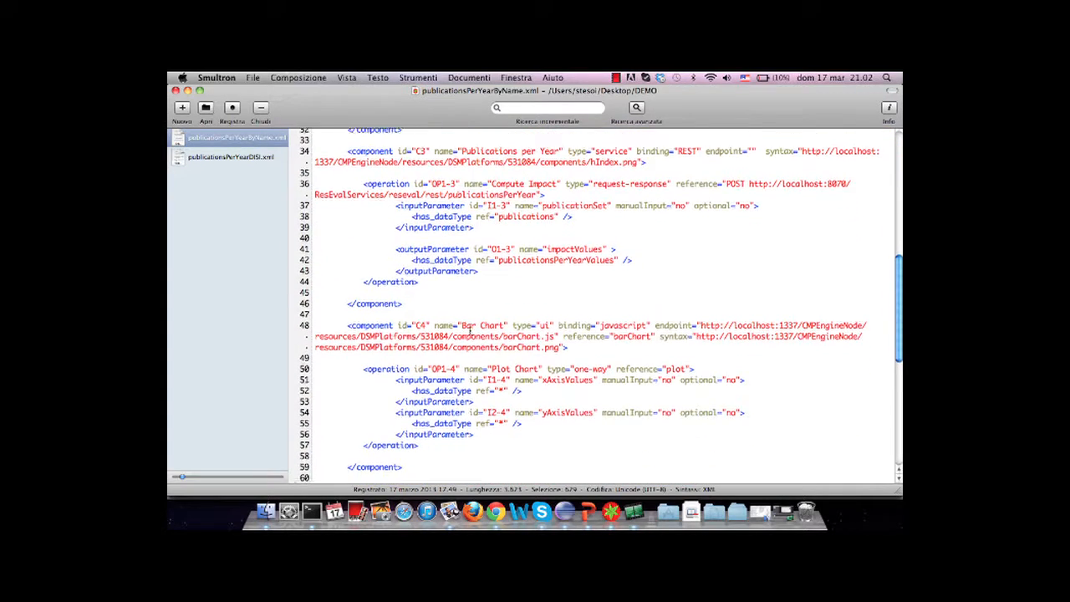
scroll(470, 333, "down", 3)
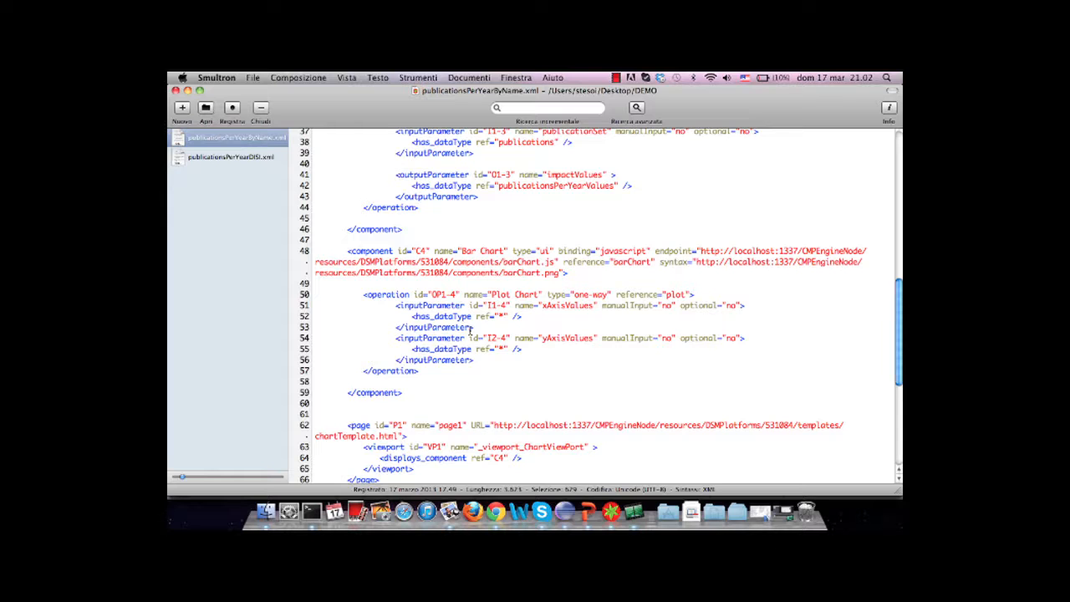
scroll(470, 333, "down", 6)
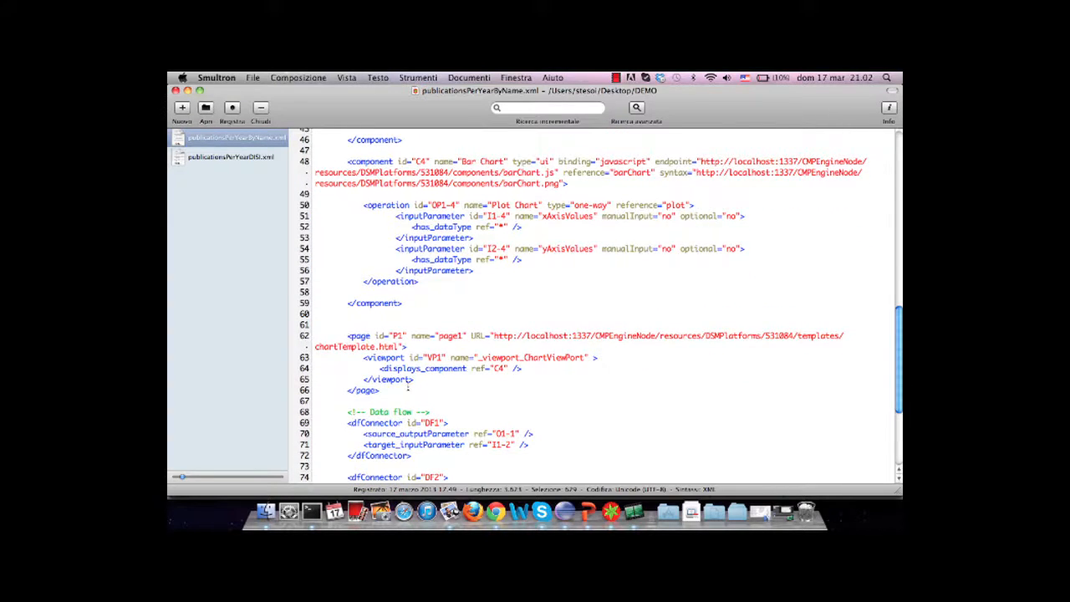
scroll(409, 386, "down", 4)
scroll(409, 386, "down", 4)
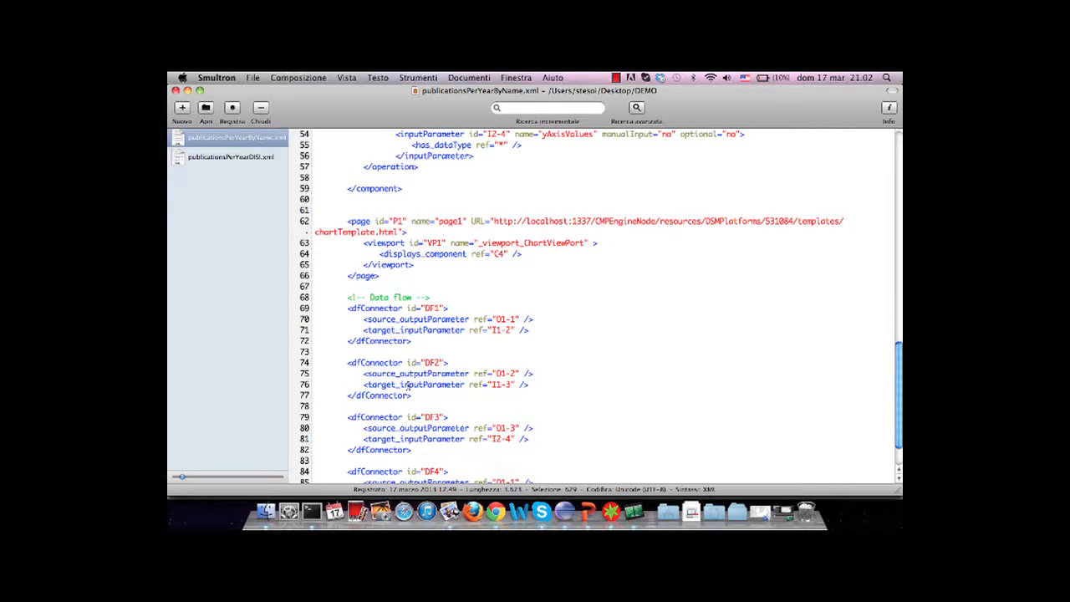
scroll(575, 315, "down", 4)
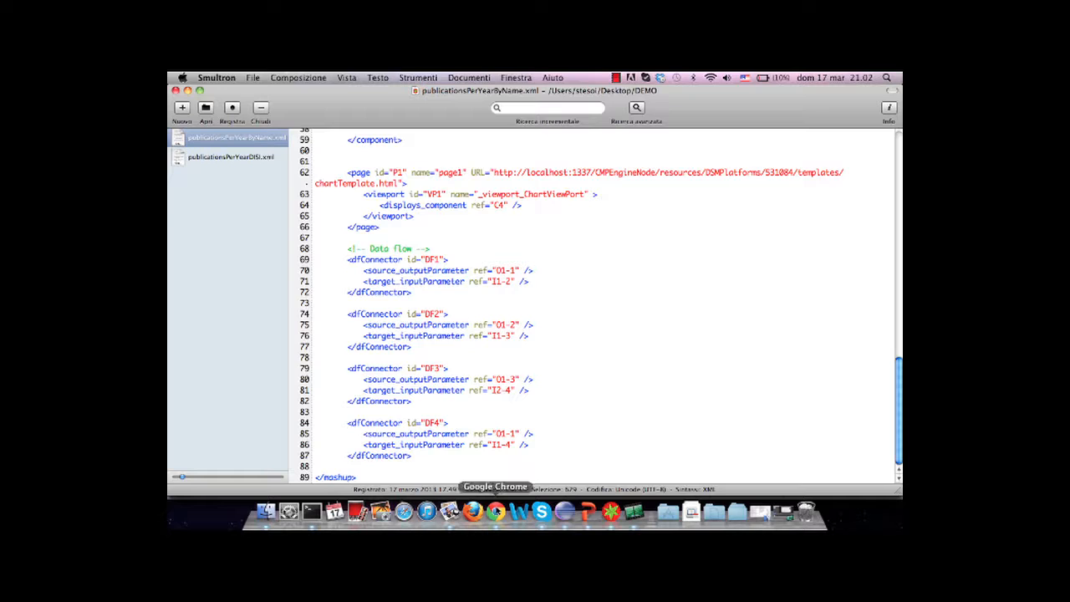
Switch back to Chrome and show the Publications Per Year mashup page for publicationsPerYearByName
left_click(496, 511)
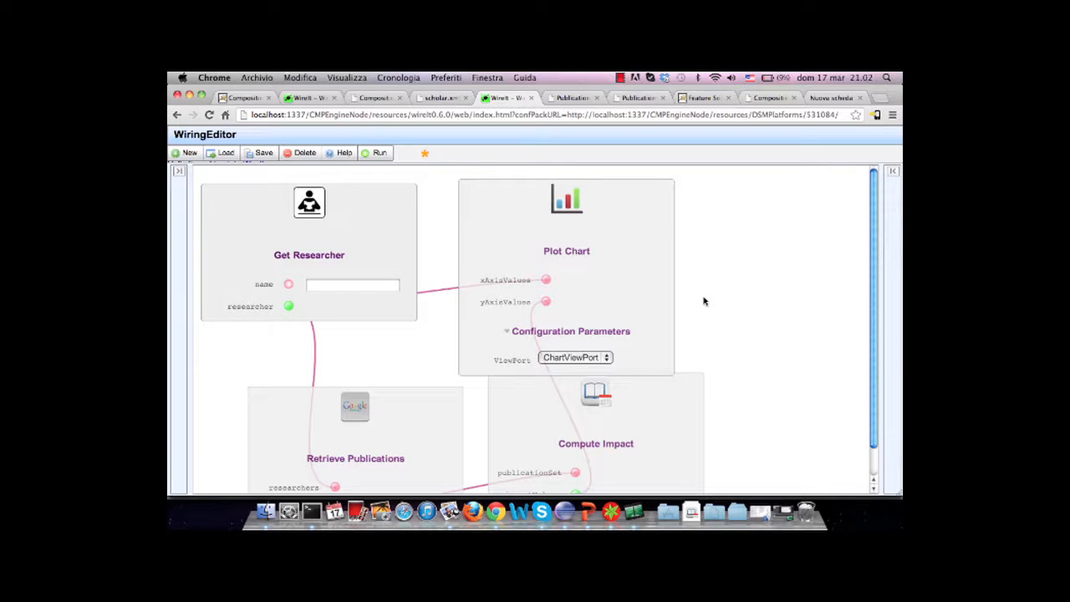
left_click(573, 97)
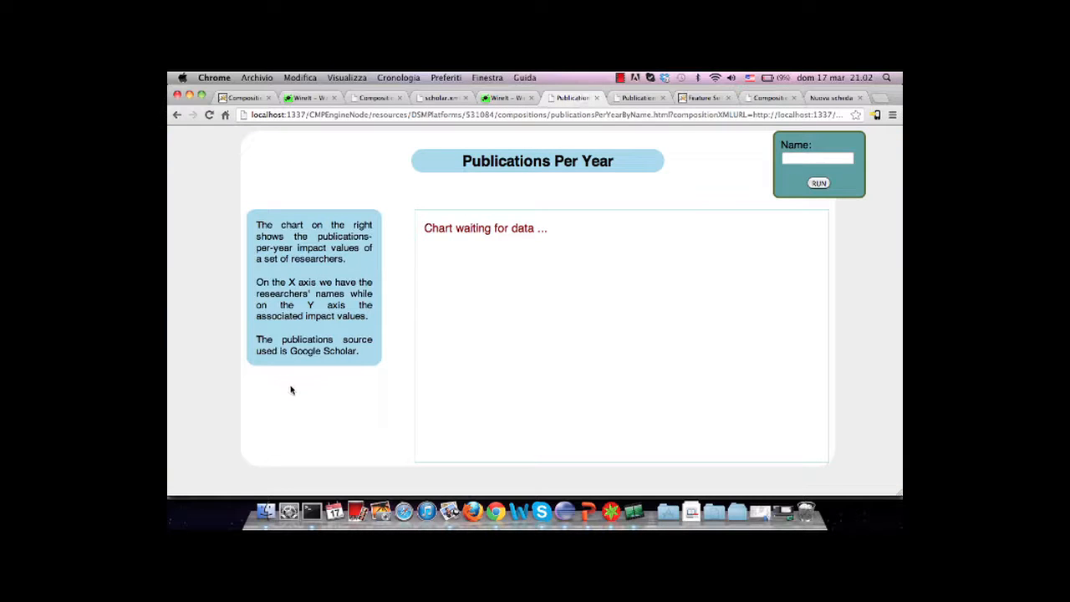
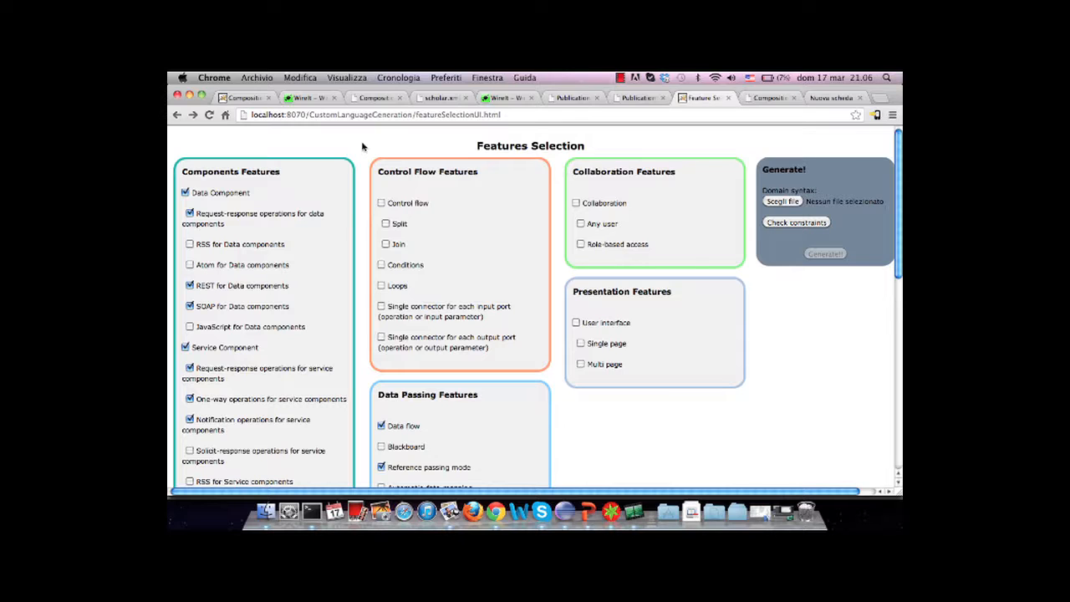
Review the selected features and deselect UI Component, One-way operations for UI components and javascript for UI components
scroll(359, 162, "down", 1)
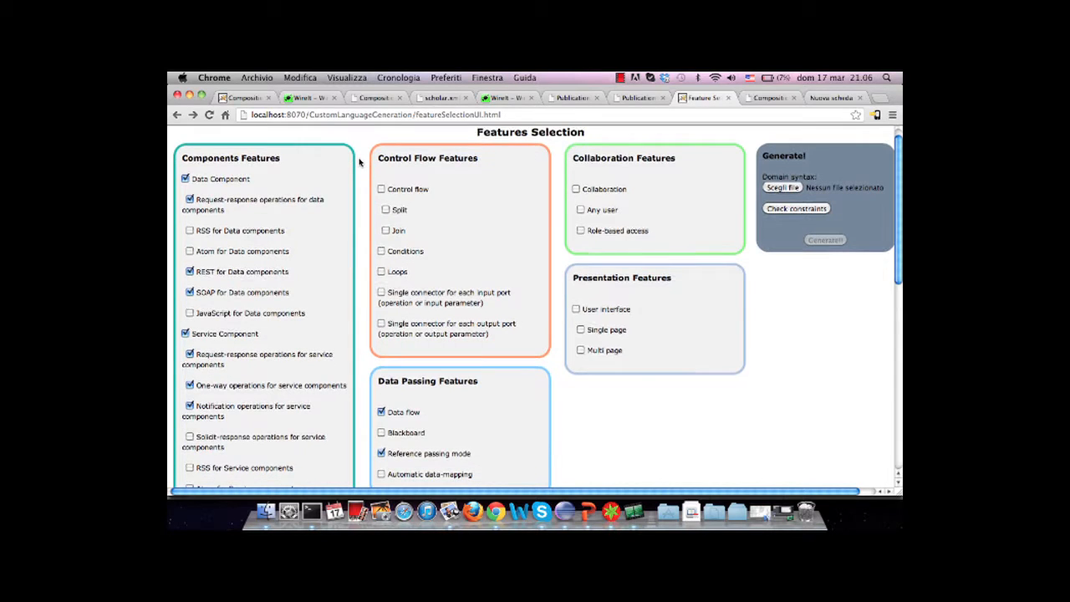
scroll(360, 162, "up", 1)
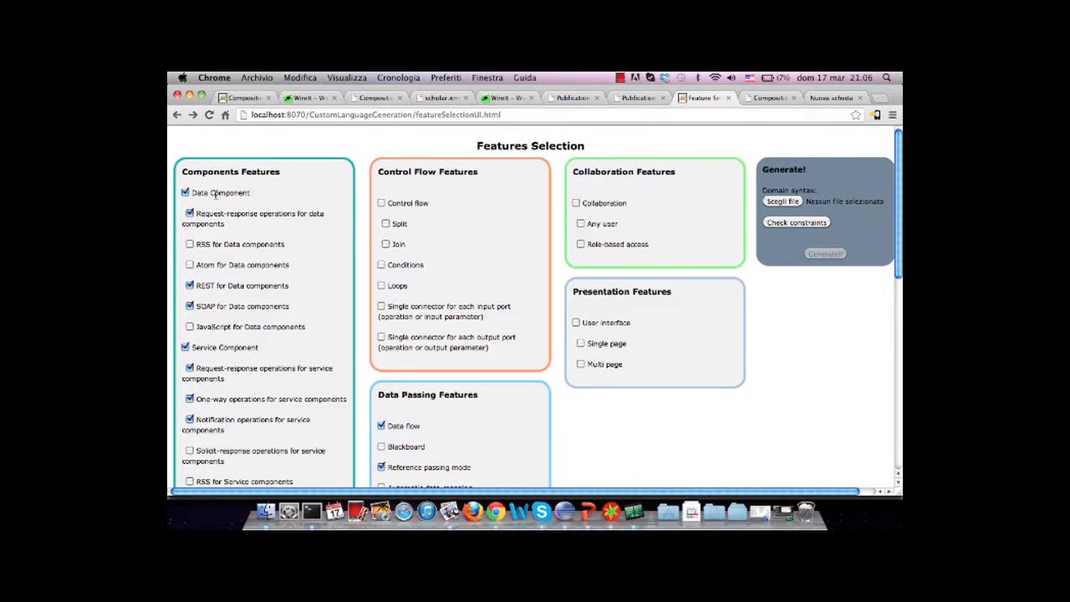
scroll(359, 202, "down", 5)
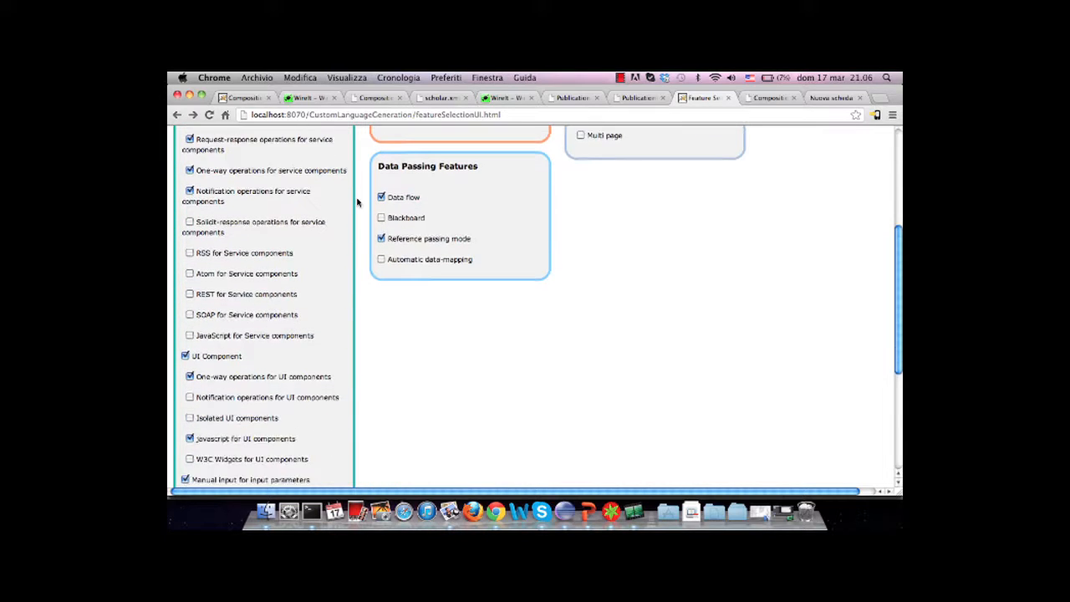
scroll(357, 202, "down", 1)
scroll(357, 202, "down", 2)
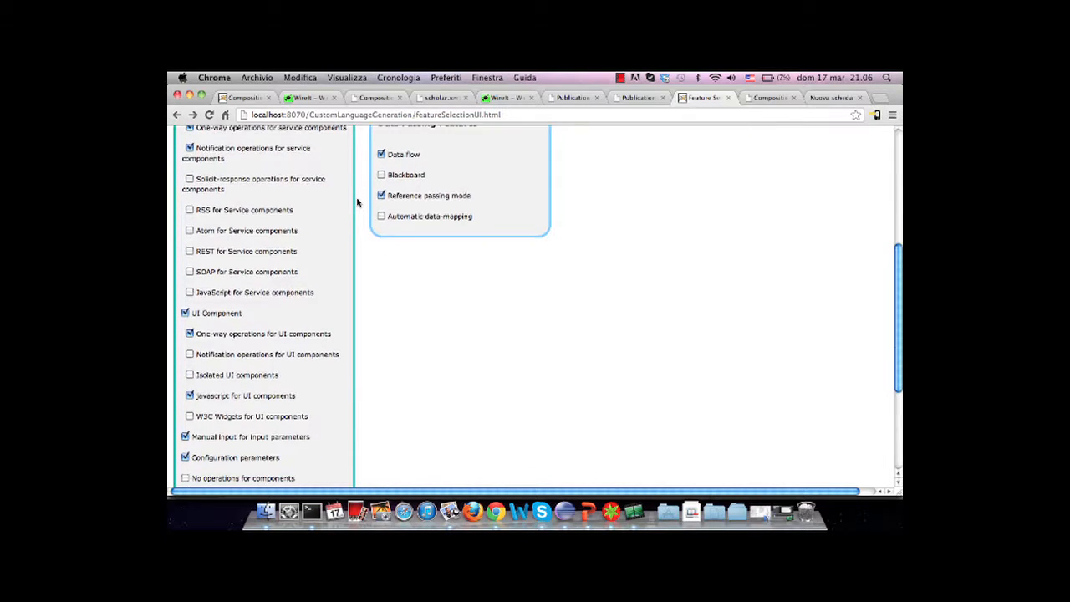
scroll(357, 202, "up", 3)
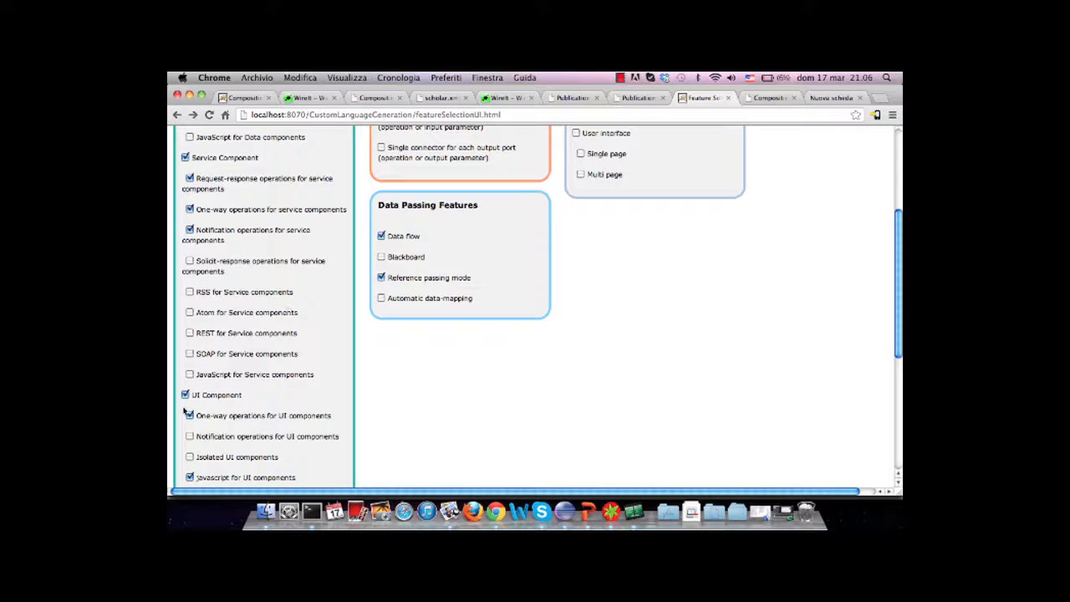
mouse_move(184, 396)
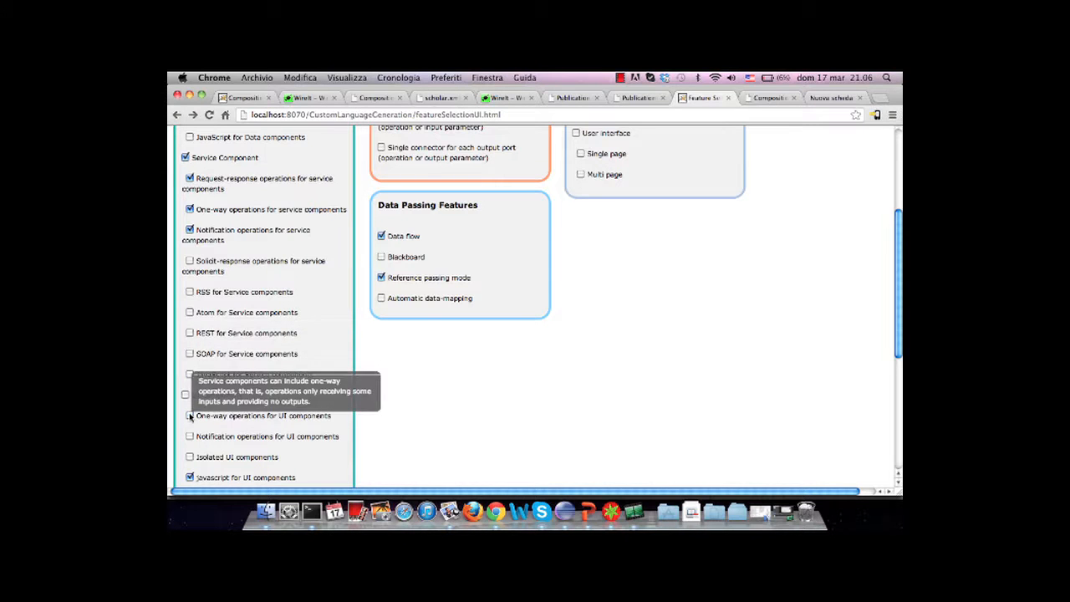
left_click(189, 416)
scroll(347, 366, "down", 5)
left_click(190, 297)
Replace Data flow with Blackboard, enable Control flow with Split and Join, and check the selection's constraints
scroll(419, 305, "up", 2)
scroll(418, 305, "up", 6)
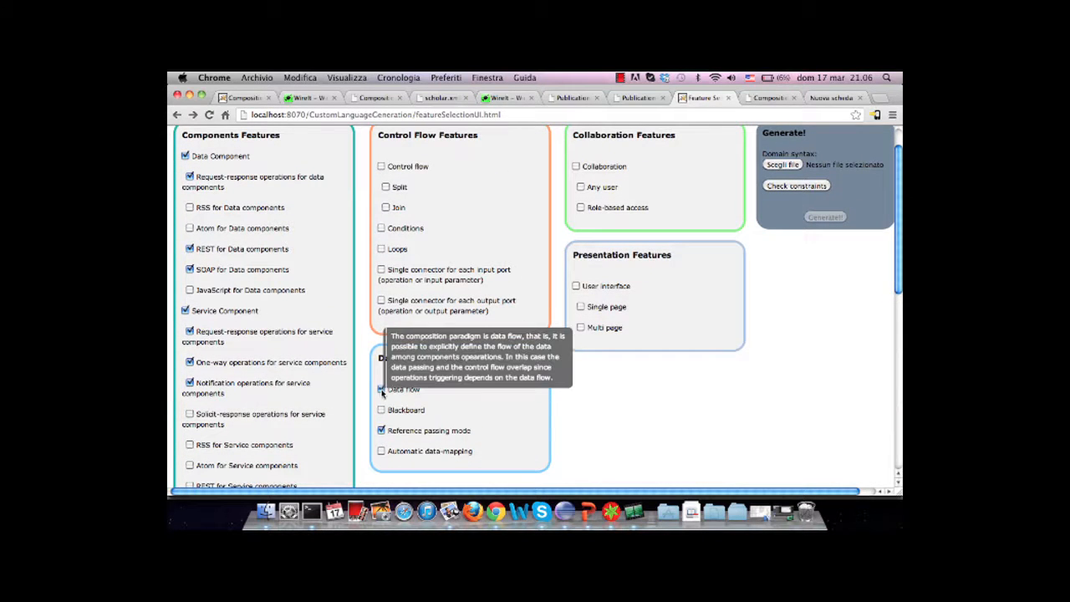
left_click(381, 390)
scroll(381, 393, "up", 1)
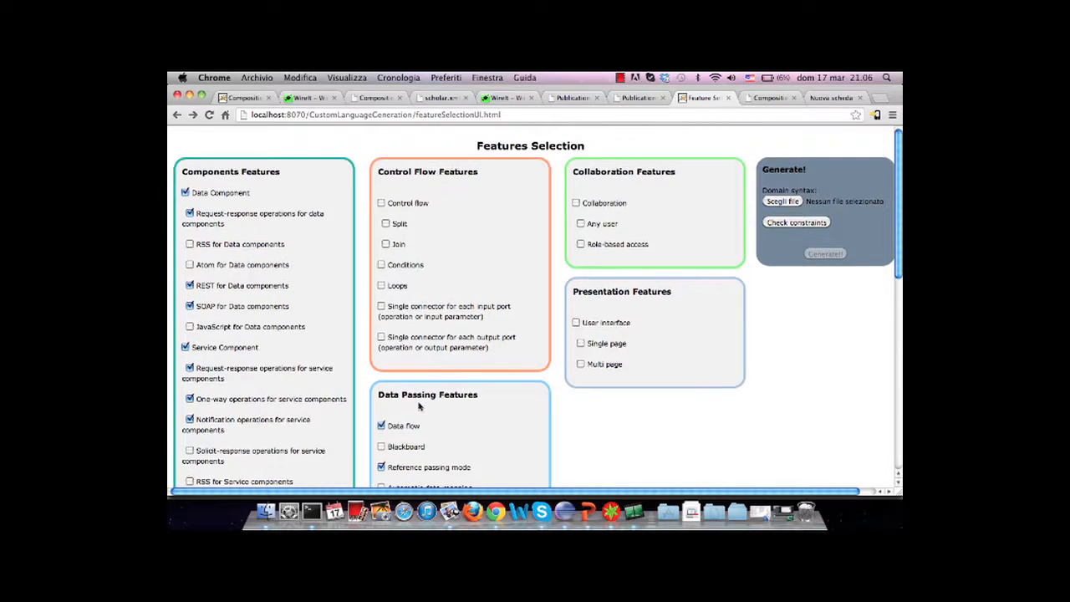
left_click(381, 427)
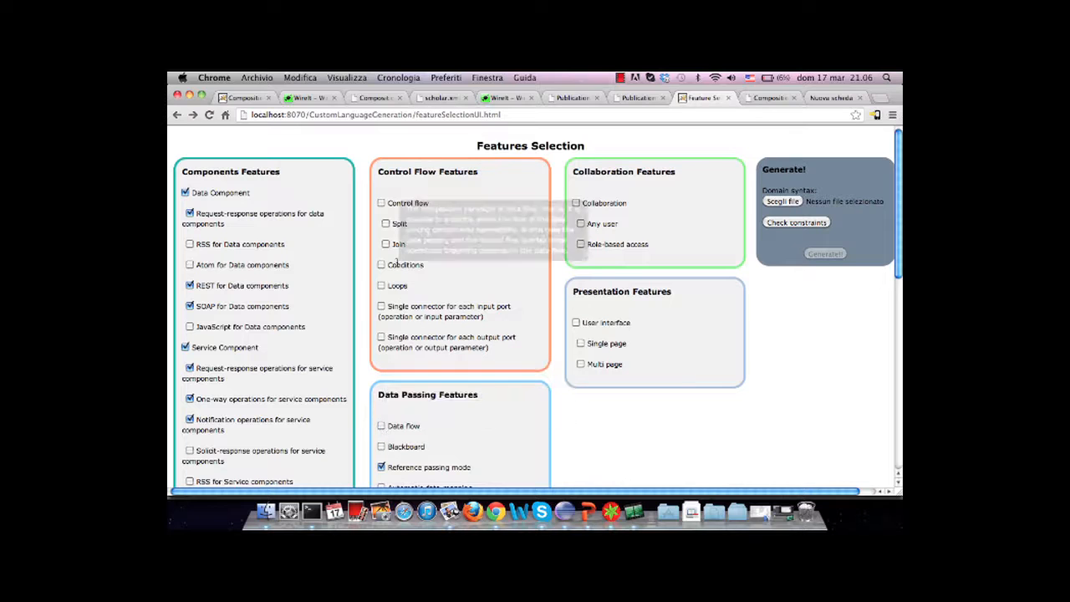
left_click(381, 204)
left_click(385, 223)
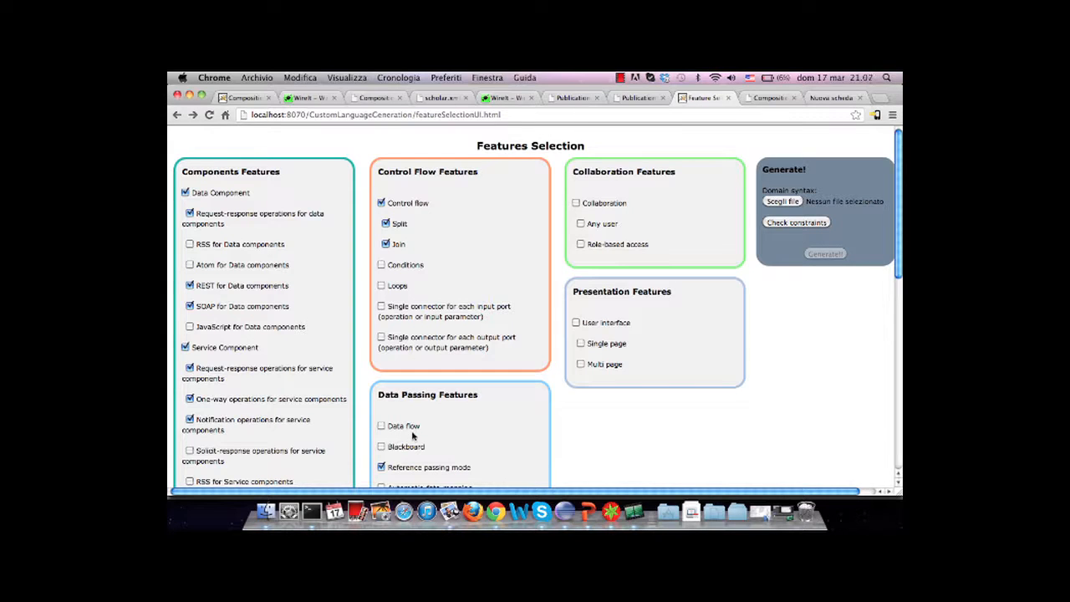
left_click(381, 447)
left_click(796, 222)
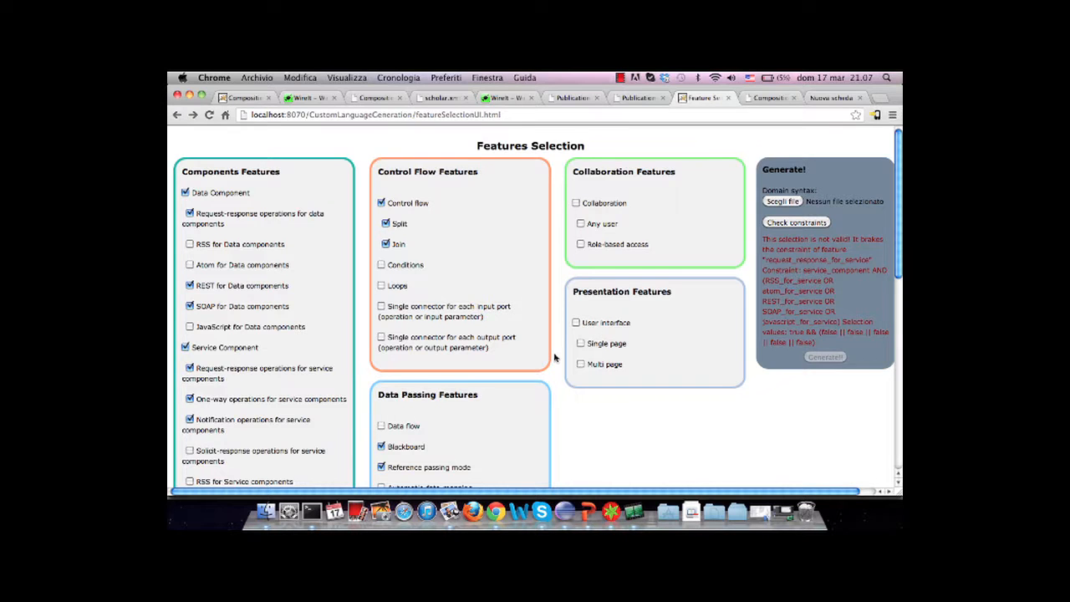
Enable REST and SOAP for Service components in the Components Features
scroll(554, 358, "down", 6)
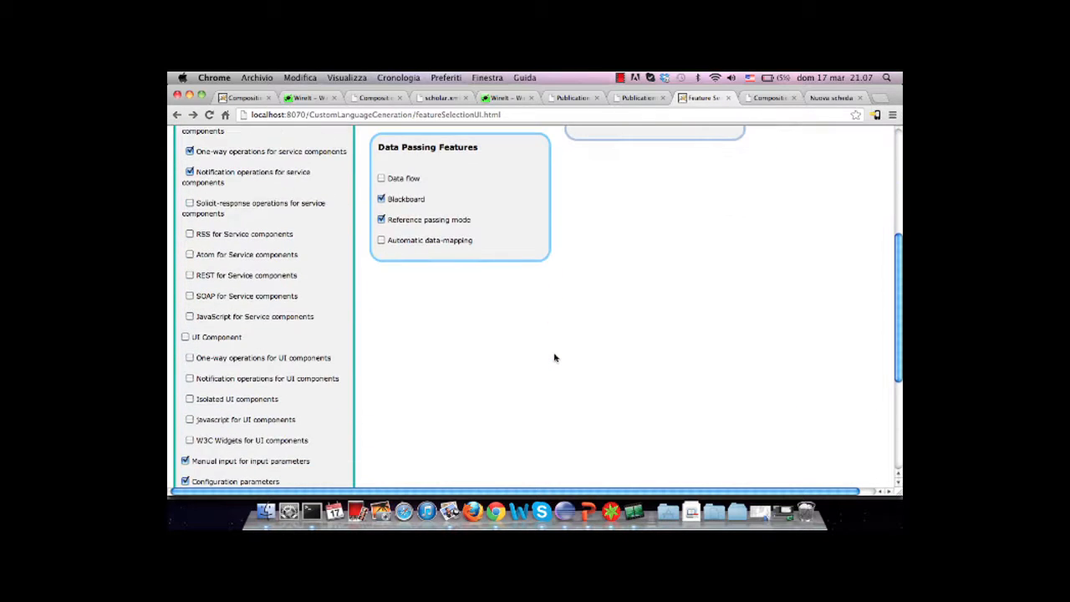
scroll(554, 358, "up", 3)
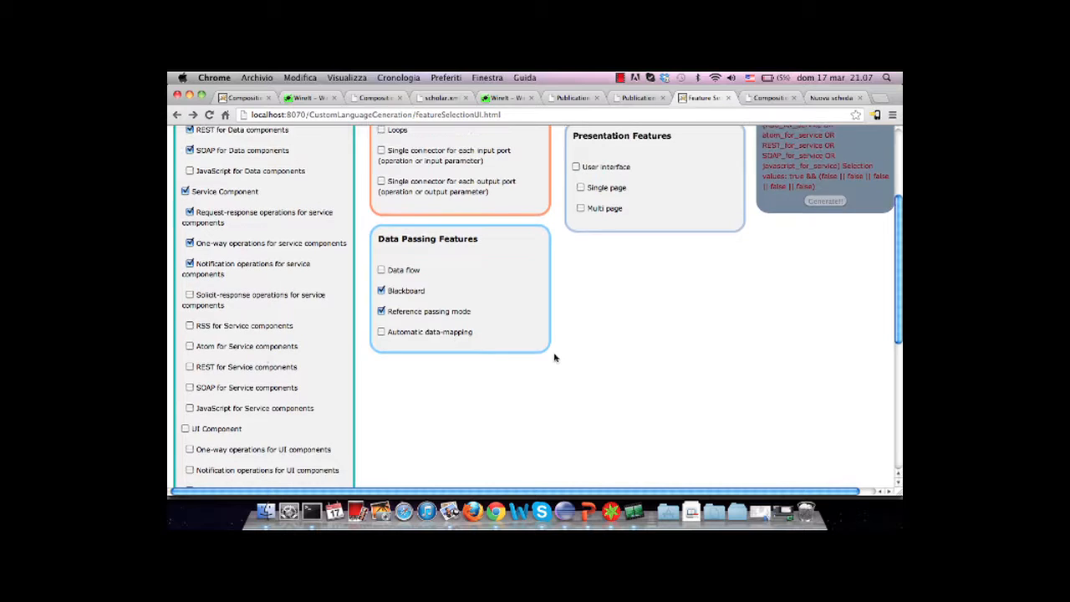
left_click(190, 387)
Recheck the constraints, generate the platform and copy the identifier URL of its DSM platform configuration package
scroll(757, 293, "up", 5)
left_click(786, 224)
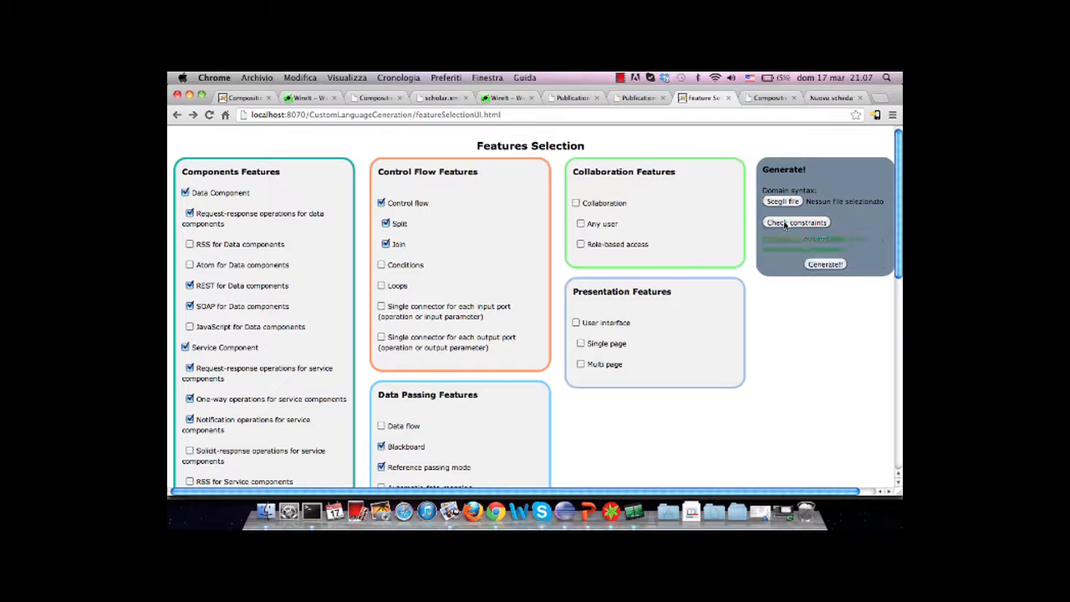
left_click(826, 264)
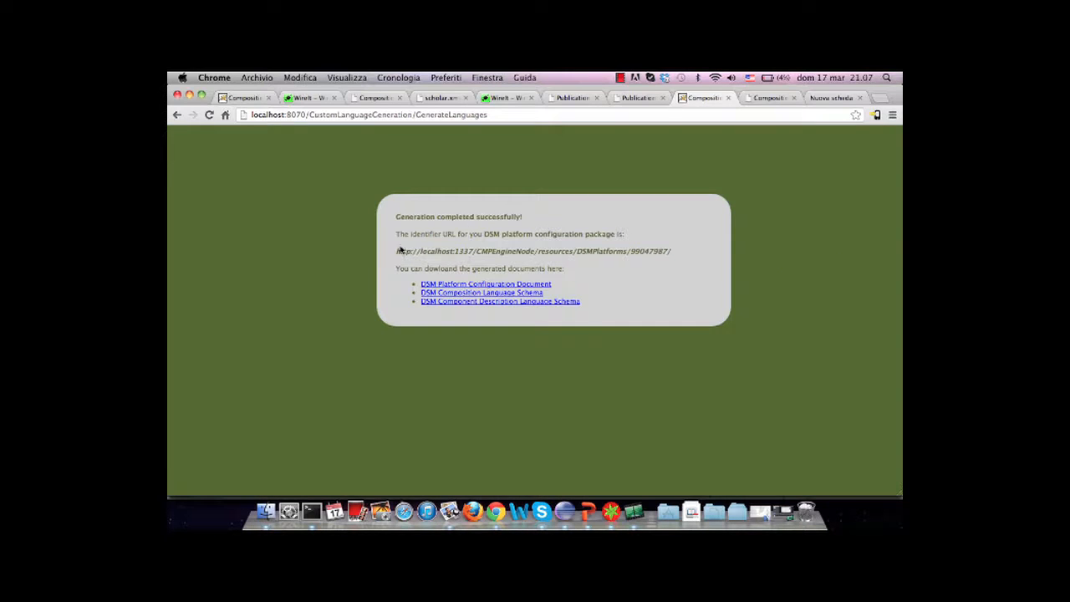
left_click_drag(395, 251, 678, 249)
key("super+c")
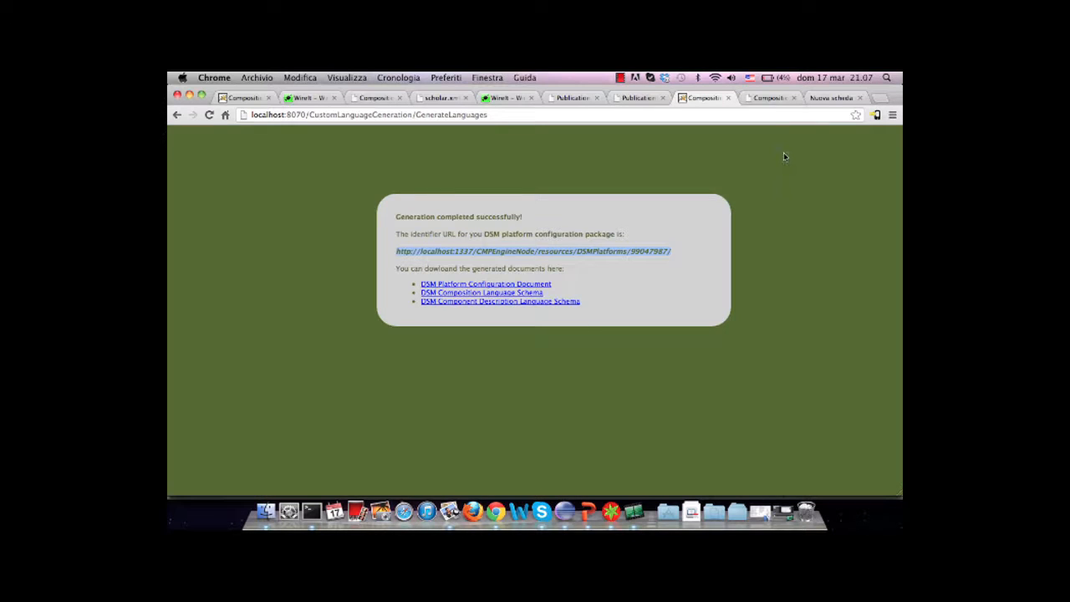
Register the component descriptor scopus.xml against the copied DSM configuration package URL on the Component Registration page
left_click(765, 100)
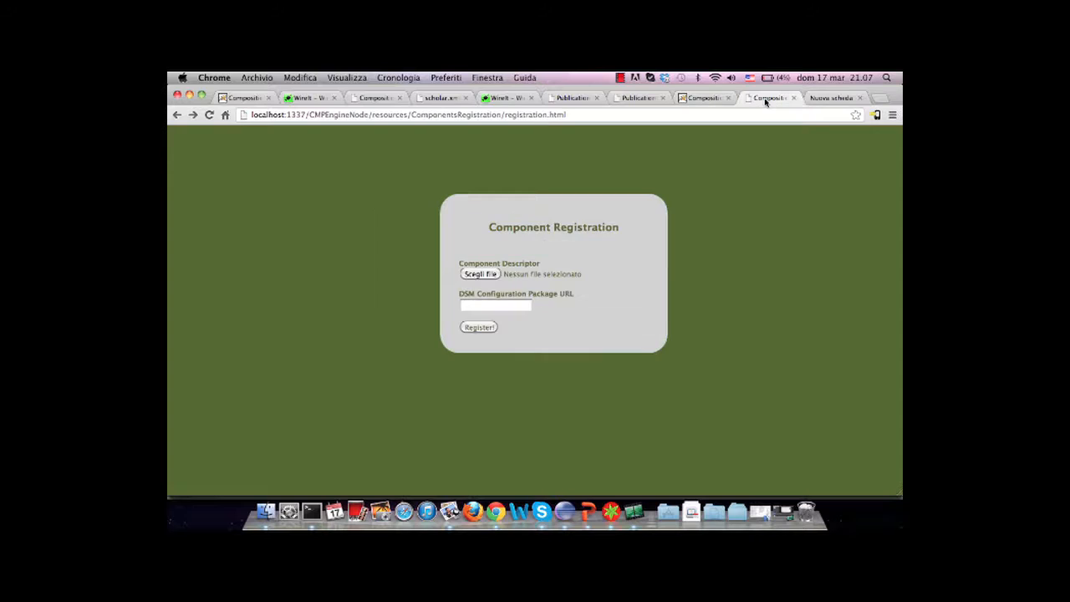
left_click(480, 275)
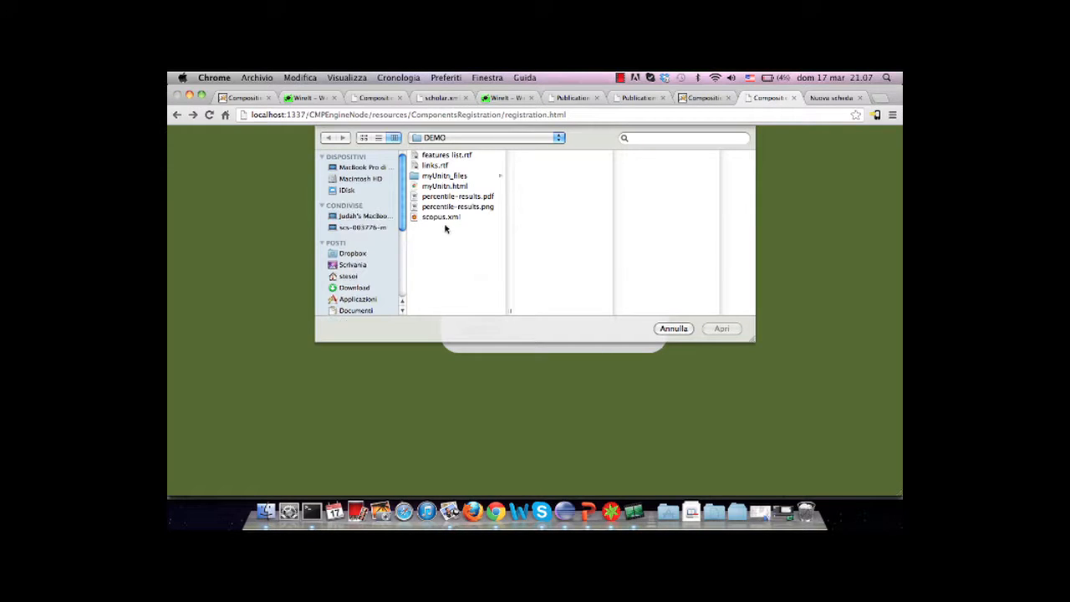
double_click(441, 218)
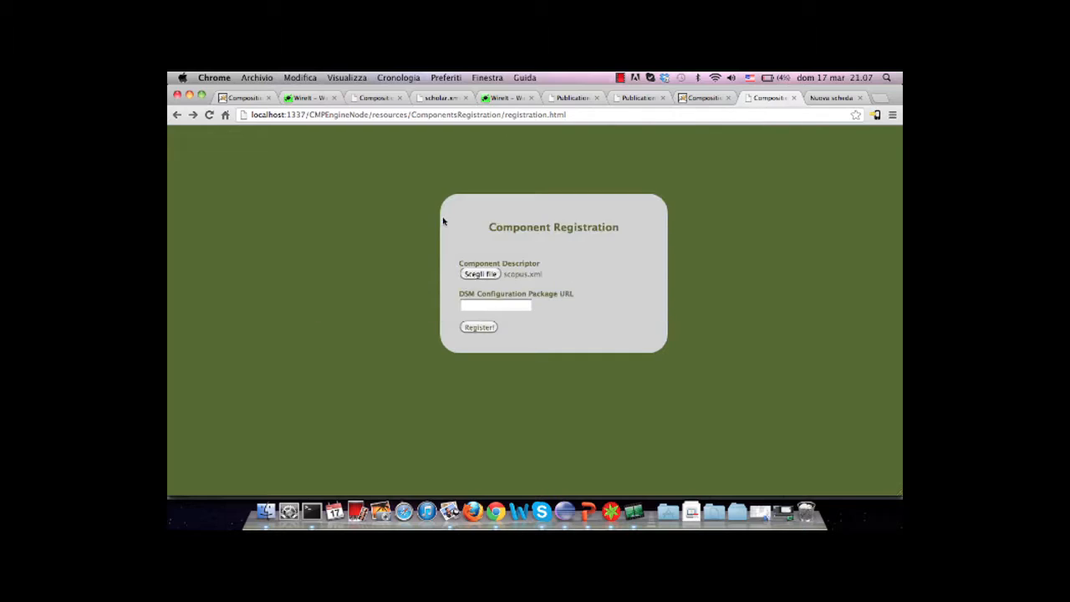
left_click(472, 305)
key("super+v")
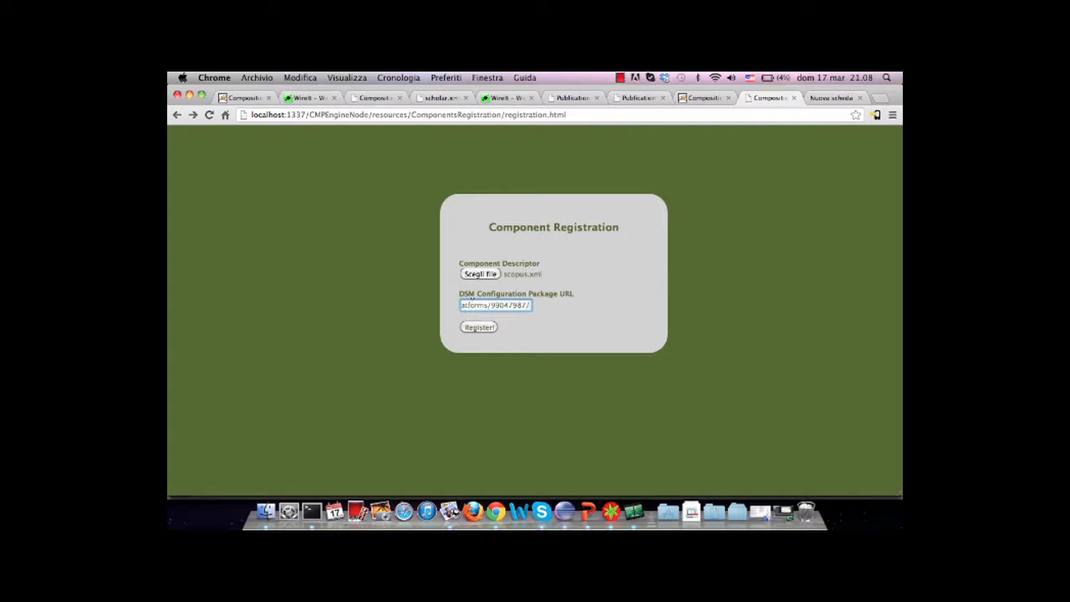
left_click(477, 327)
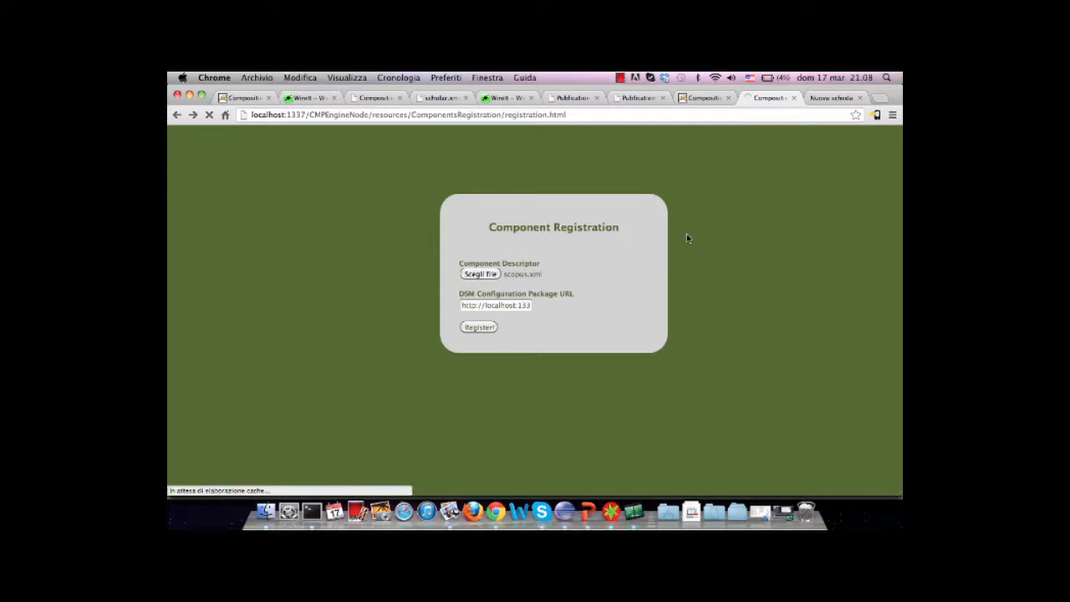
Load the wireit0.6.0 wiring editor in the empty browser tab with confPackURL pointing to the DSMPlatforms/99047987/ package
left_click(824, 99)
left_click(672, 117)
left_click(672, 117)
key("super+v")
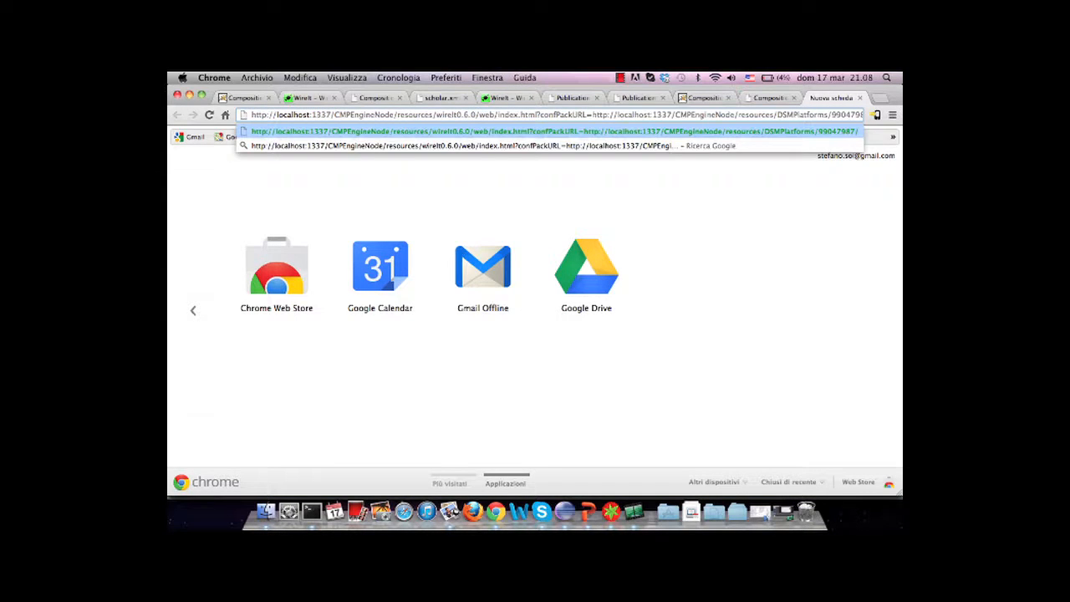
key("Return")
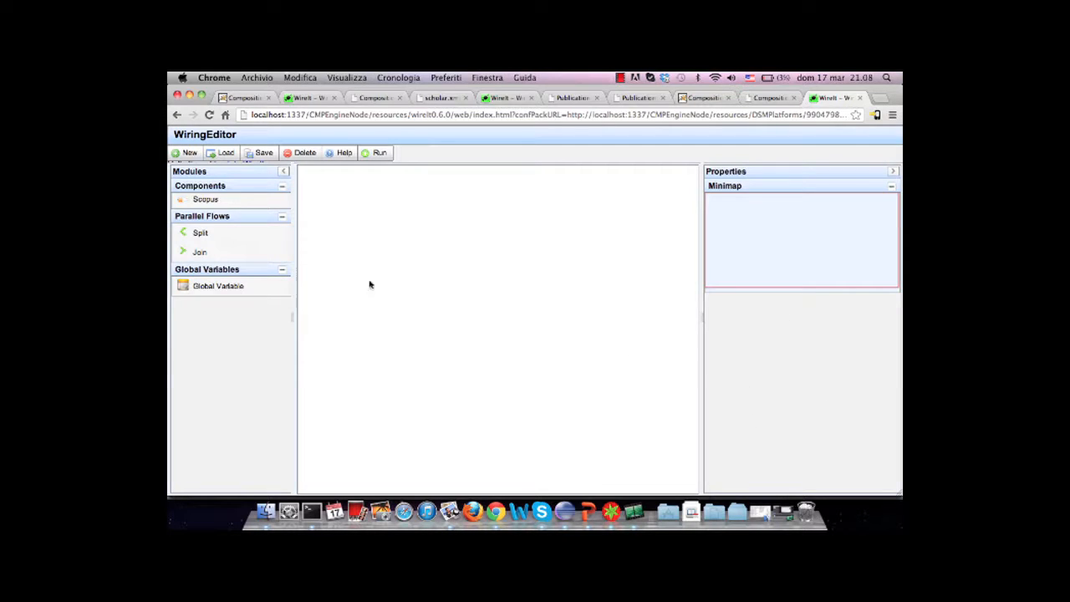
Place two Scopus components with the Retrieve Publications operation side by side on the canvas and a Global Variable below them
left_click_drag(253, 285, 420, 318)
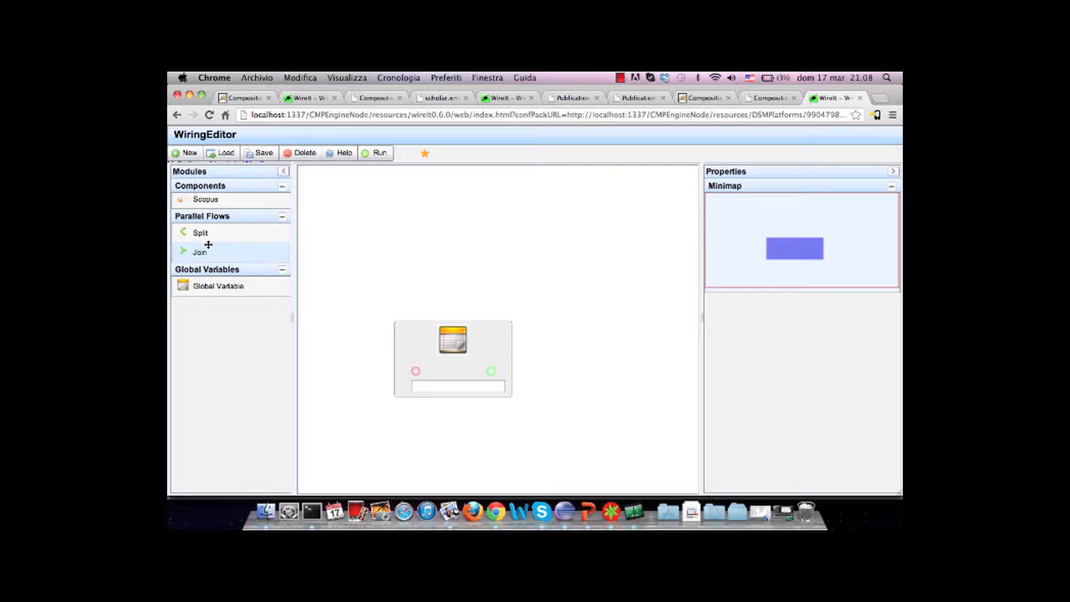
left_click_drag(237, 201, 344, 201)
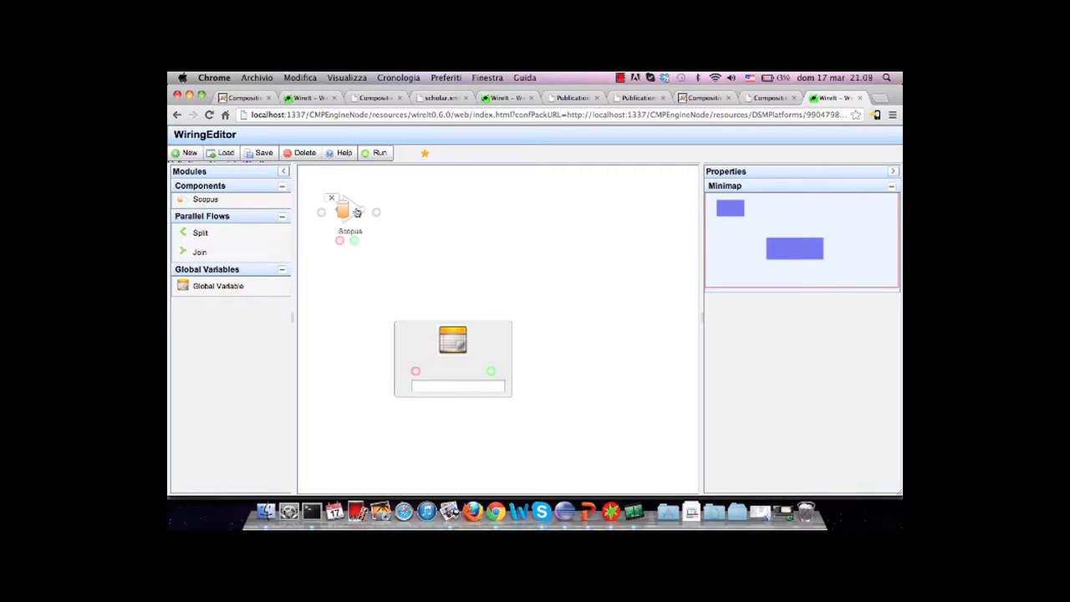
left_click_drag(458, 339, 518, 392)
left_click_drag(242, 202, 641, 209)
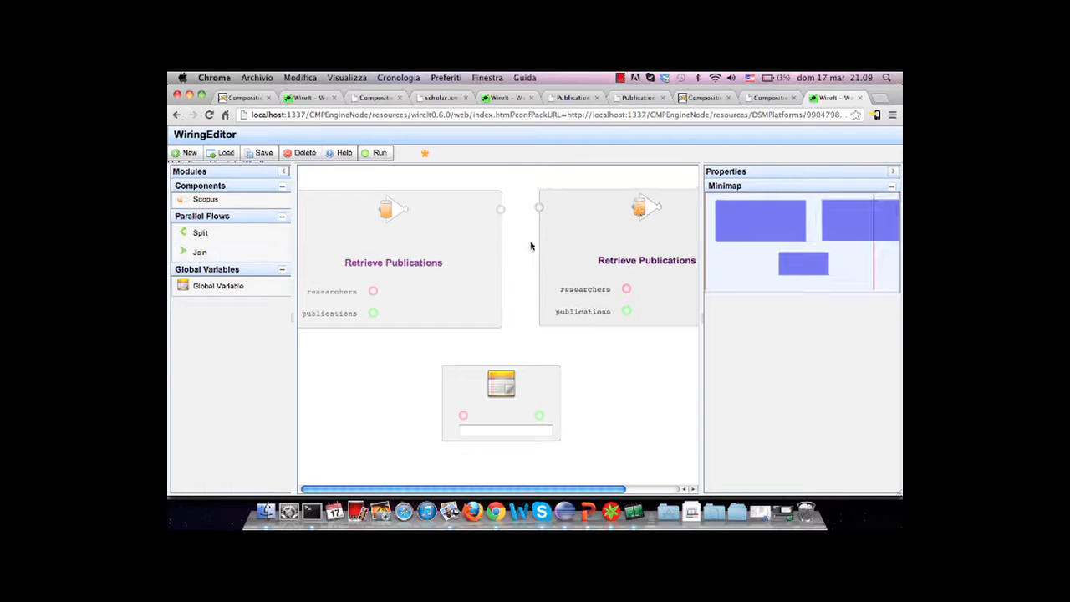
Connect the first Scopus component's flow to the second and link its publications output through the Global Variable to the second's researchers input
left_click_drag(502, 211, 541, 207)
left_click_drag(374, 313, 464, 416)
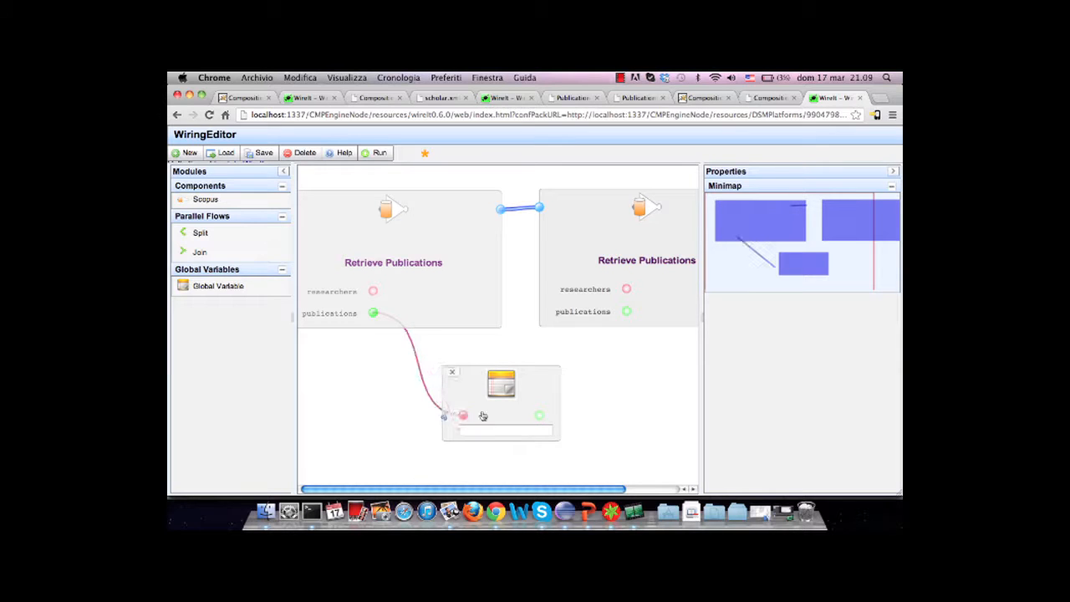
left_click_drag(540, 415, 626, 288)
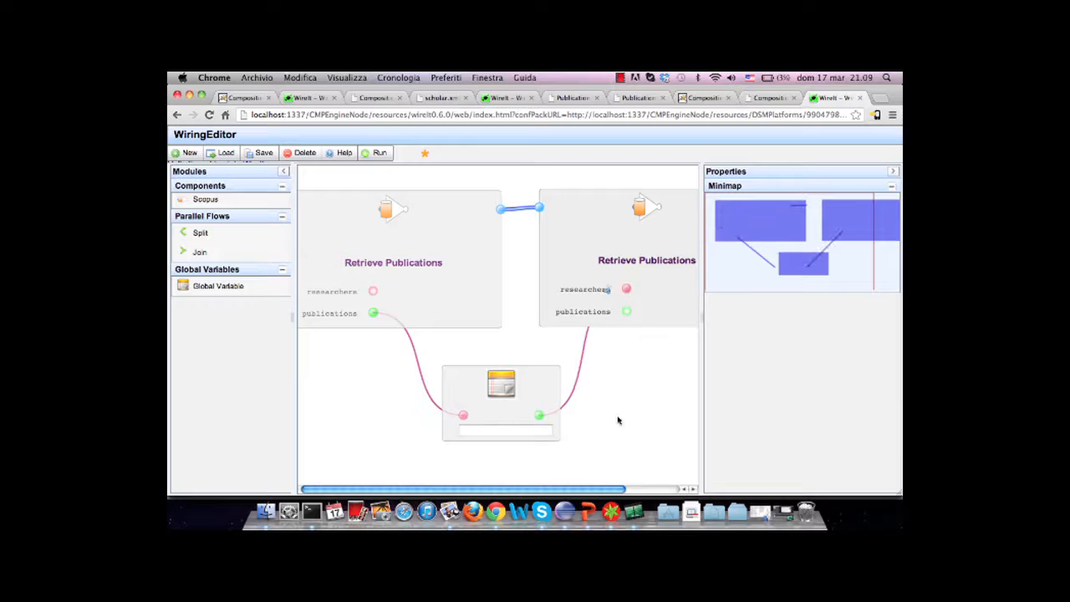